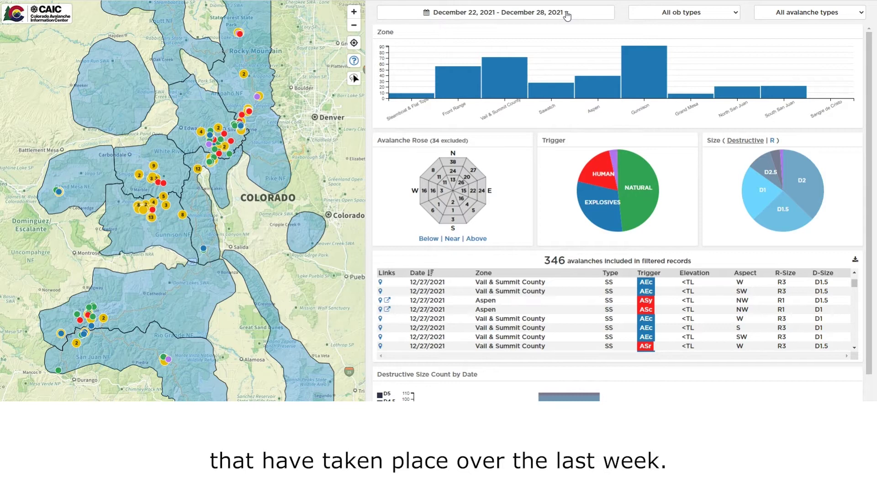
Step: Apply a custom December 24–28, 2021 date range and highlight the resulting count of 345 avalanches
left_click(567, 16)
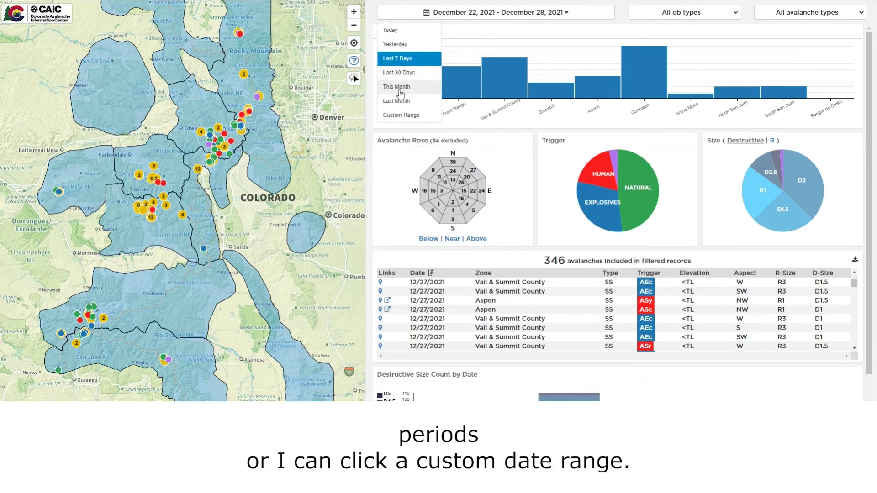
left_click(401, 118)
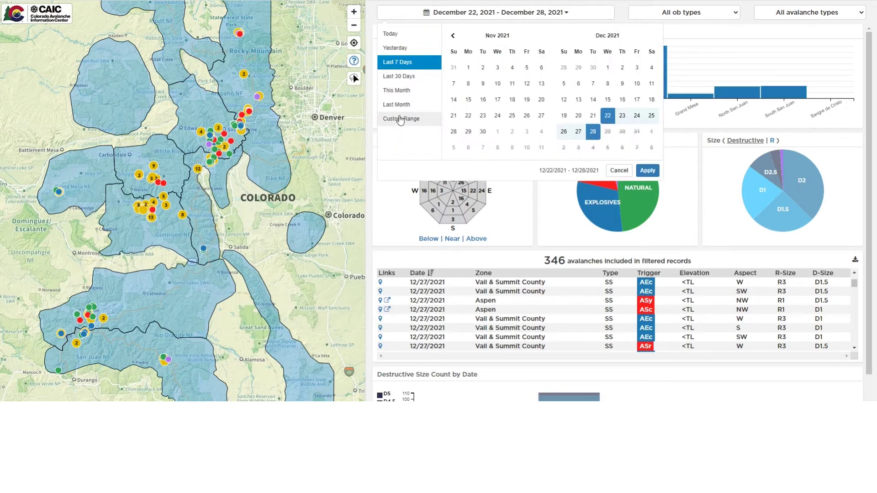
left_click(638, 116)
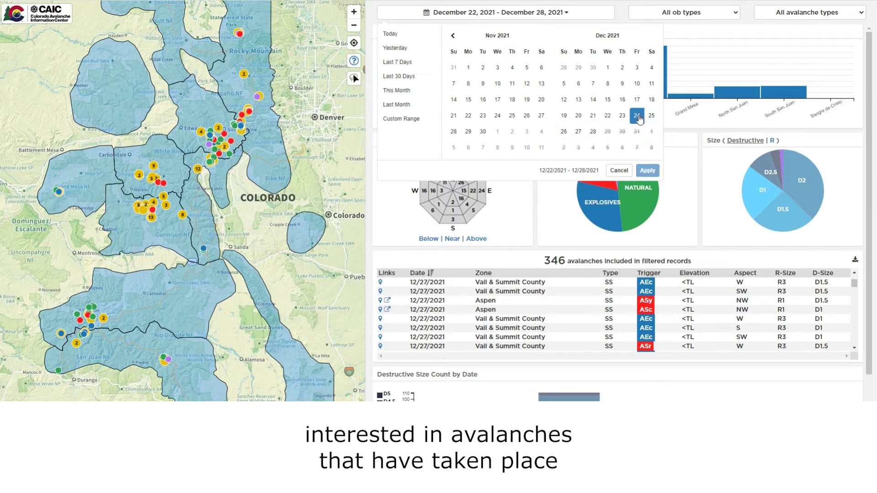
left_click(594, 134)
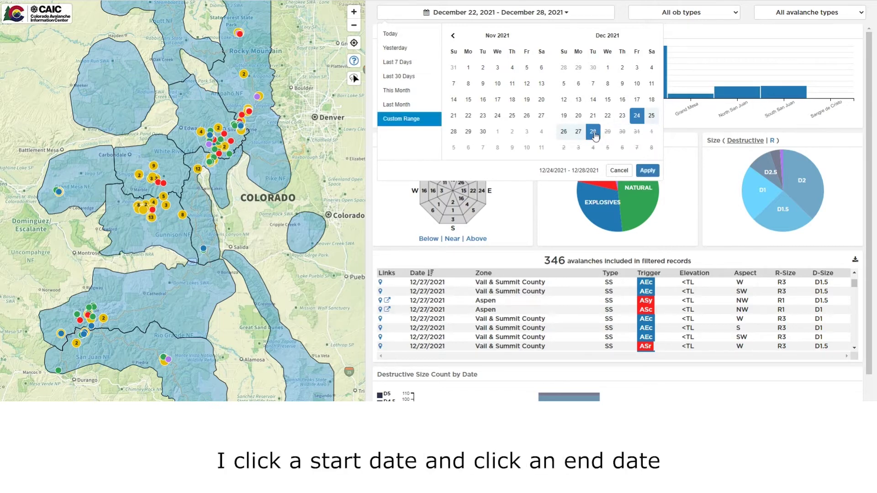
left_click(648, 172)
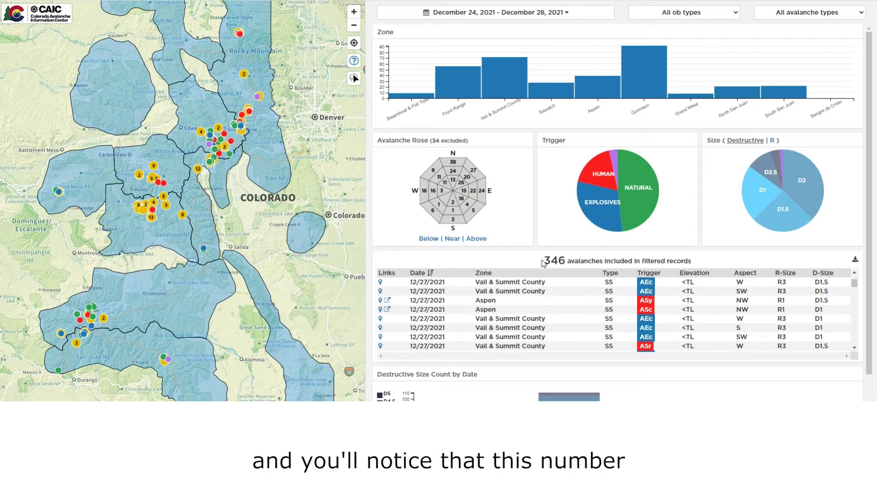
left_click_drag(542, 264, 571, 264)
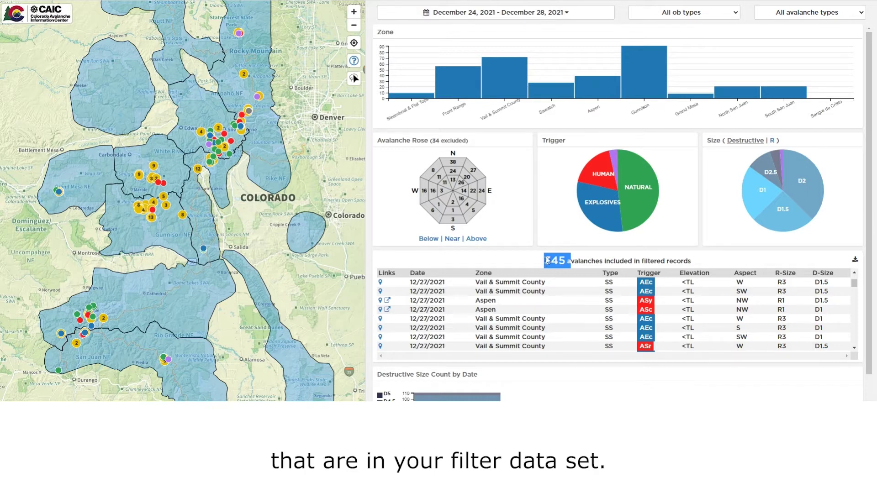
Step: Filter to hard slab avalanches only and highlight the record count of 21
left_click(735, 17)
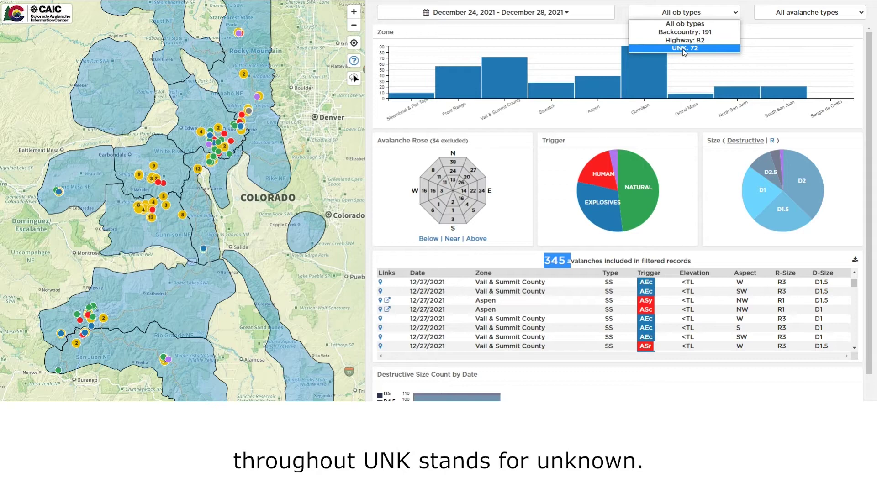
left_click(748, 9)
left_click(862, 16)
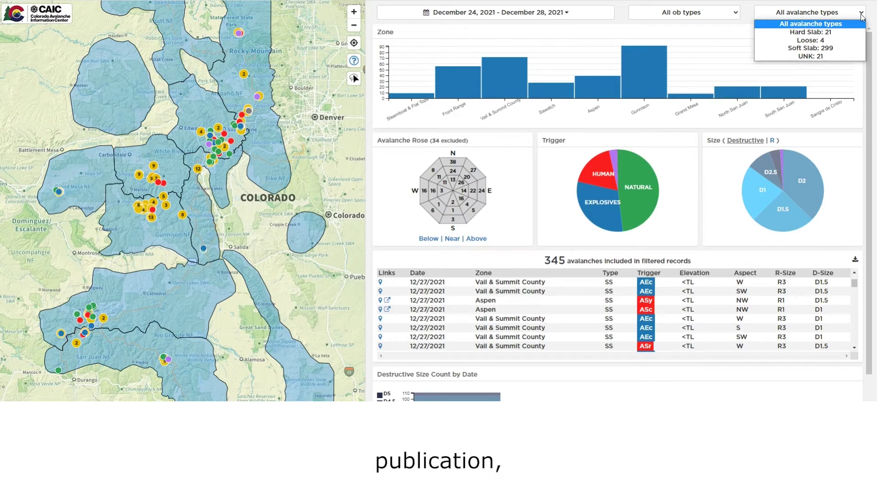
left_click(827, 33)
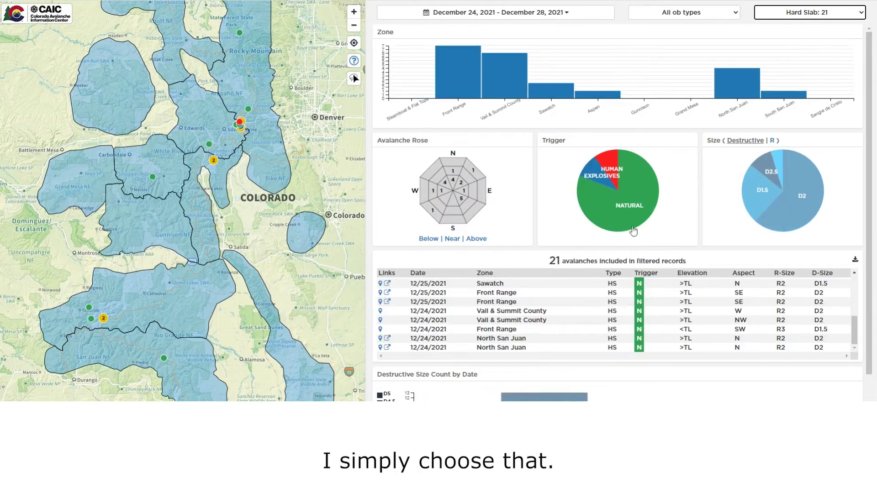
double_click(557, 261)
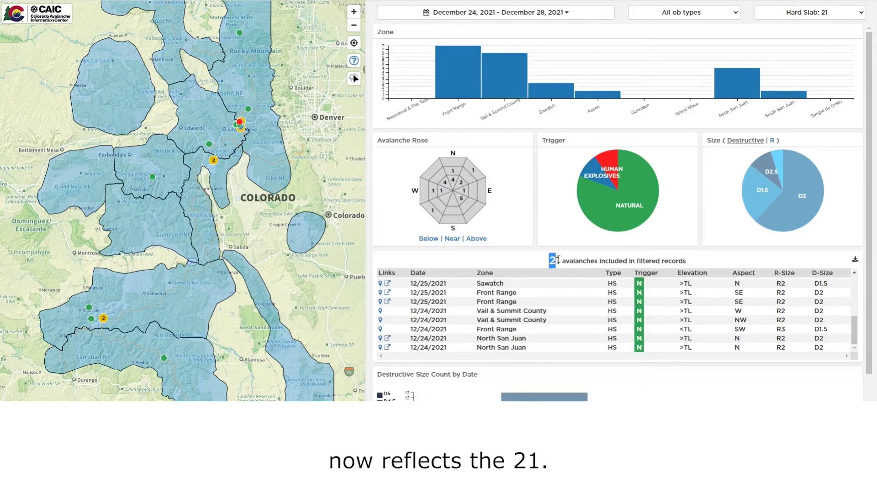
Step: Switch to soft slabs, then restore all avalanche types and the Last 7 Days range
left_click(861, 13)
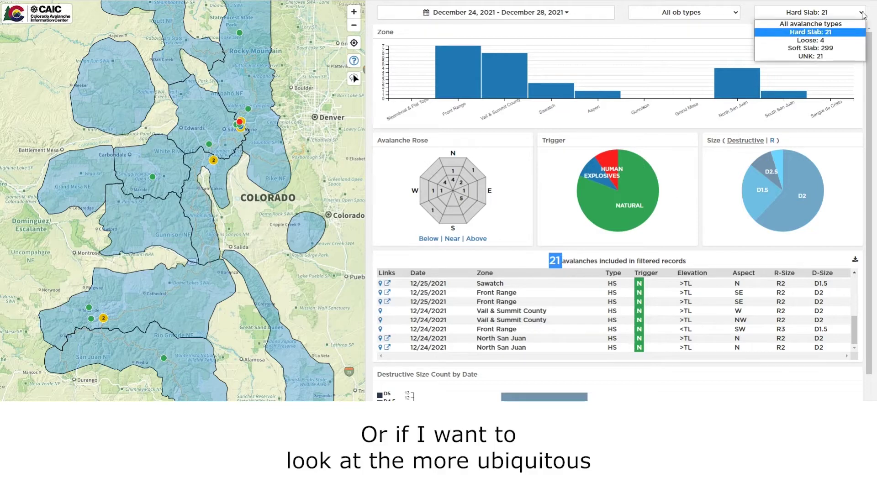
left_click(832, 48)
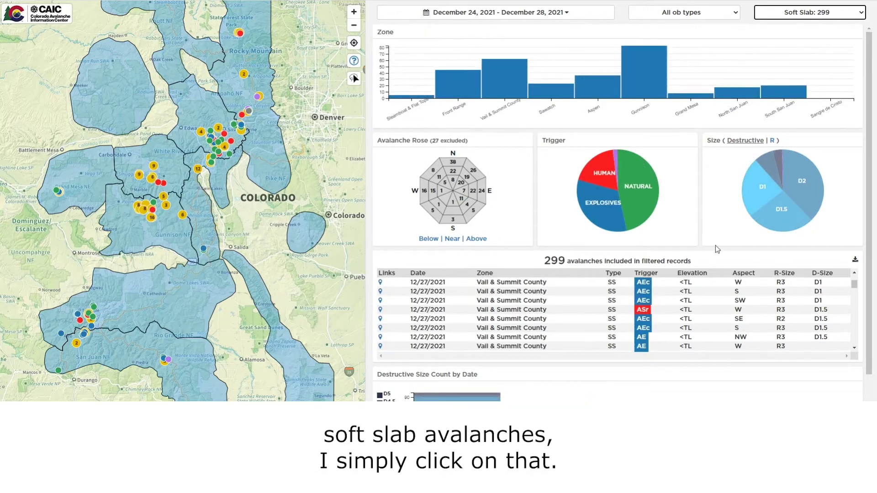
left_click(861, 15)
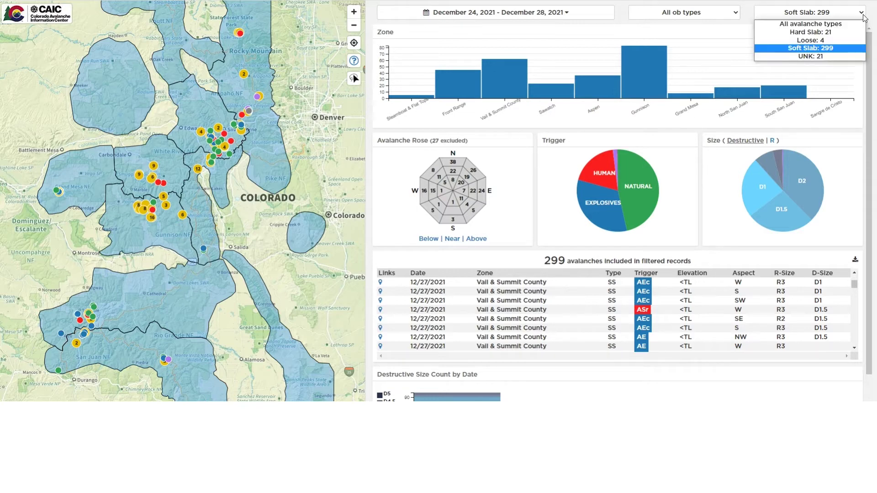
left_click(827, 24)
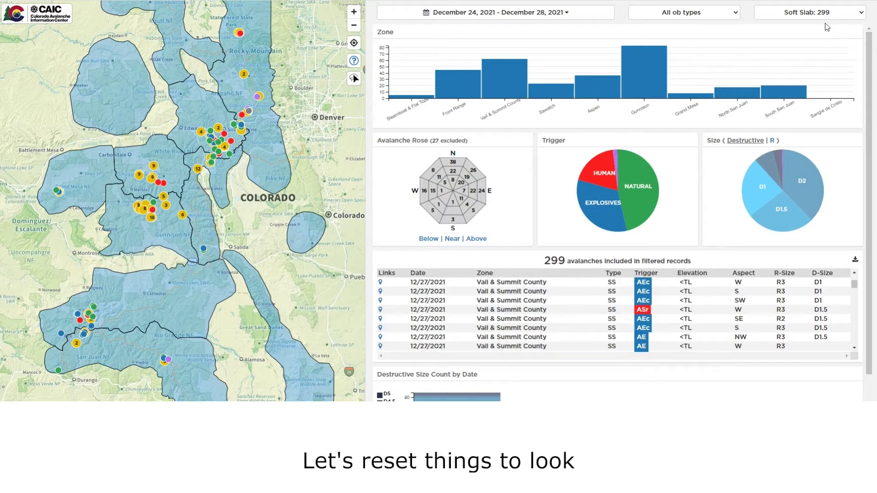
left_click(568, 16)
left_click(403, 65)
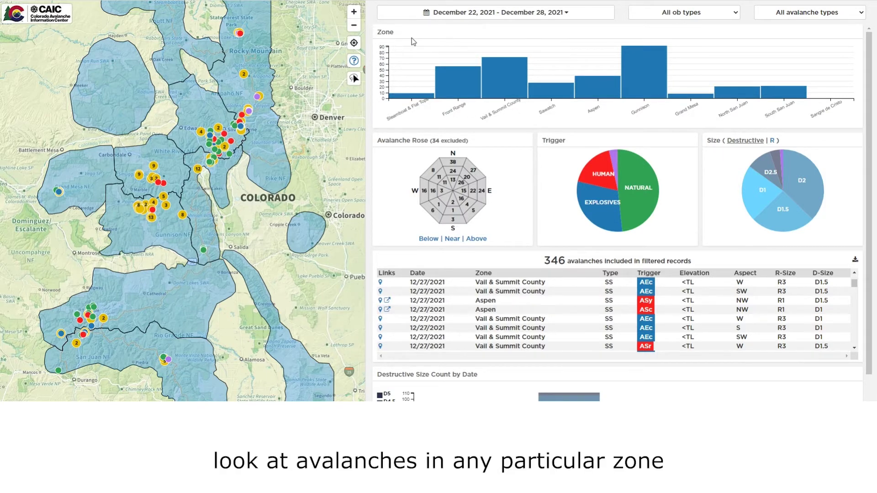
Step: Select the Front Range, Steamboat & Flat Tops and Vail & Summit County bars, leaving 137 avalanches
left_click(461, 85)
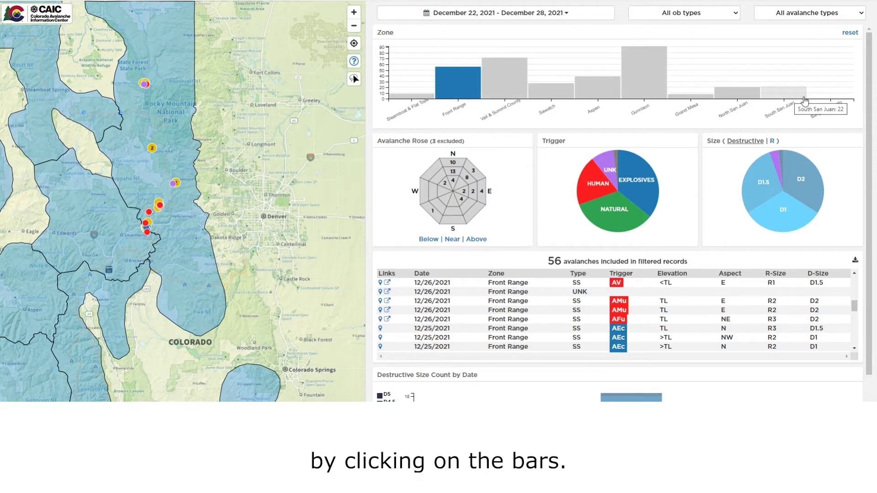
left_click(414, 98)
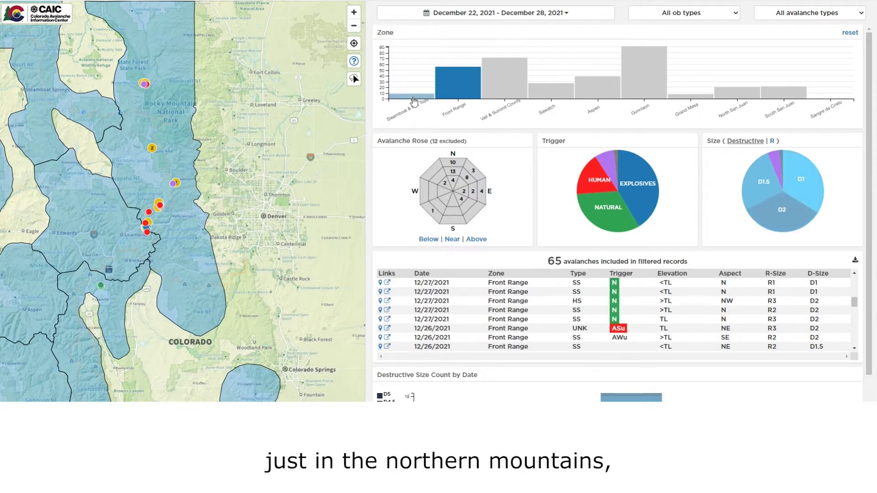
left_click(511, 89)
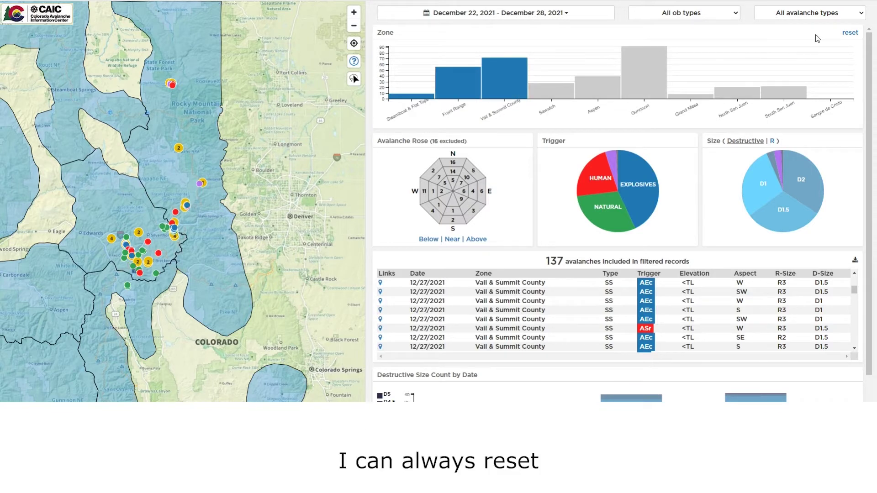
Step: Reset the Zone filter and narrow the elevation bands to near and above treeline, counting 185
left_click(847, 34)
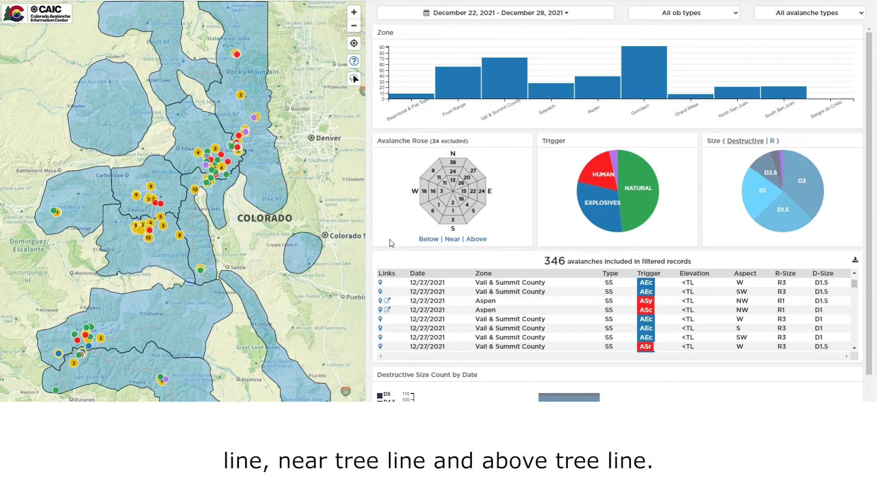
left_click(428, 240)
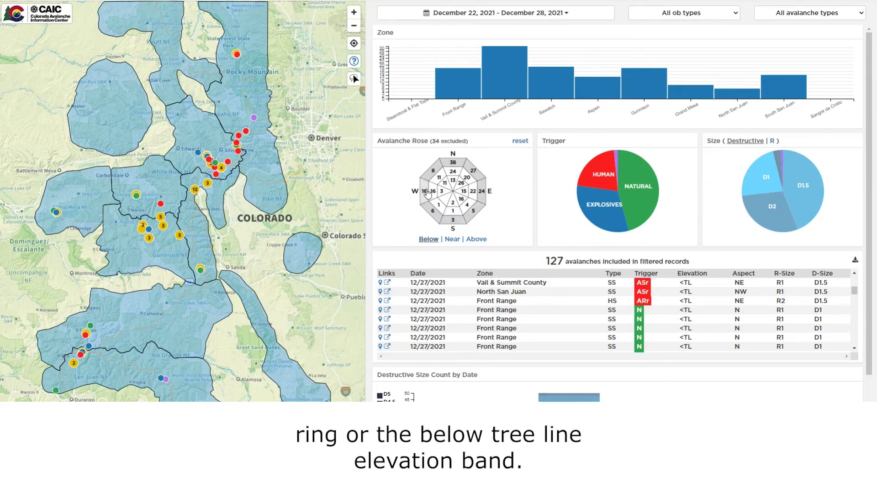
left_click(452, 240)
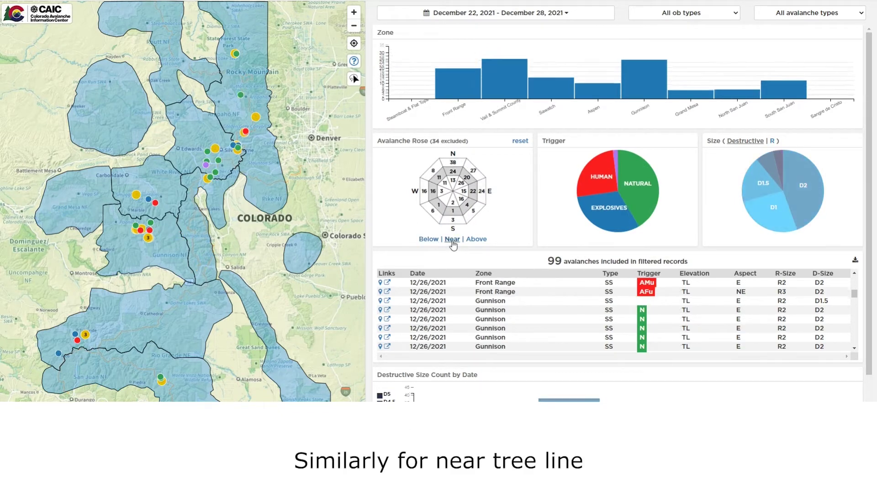
left_click(477, 241)
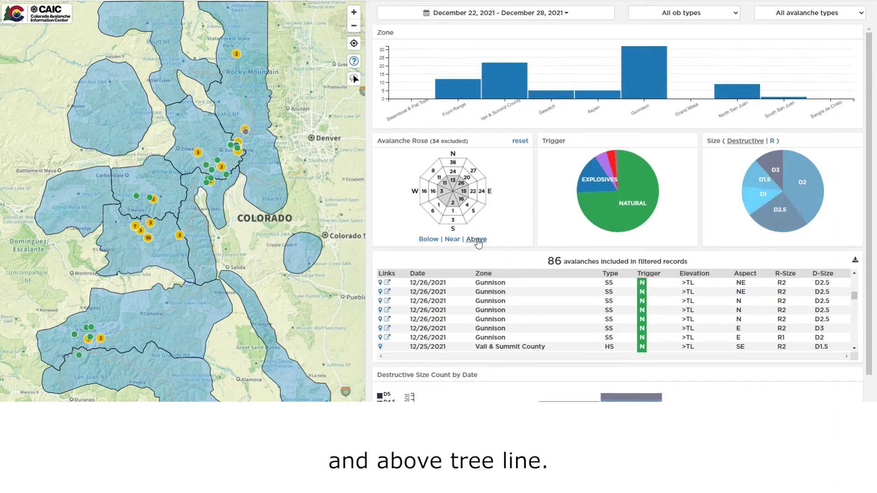
left_click(442, 241)
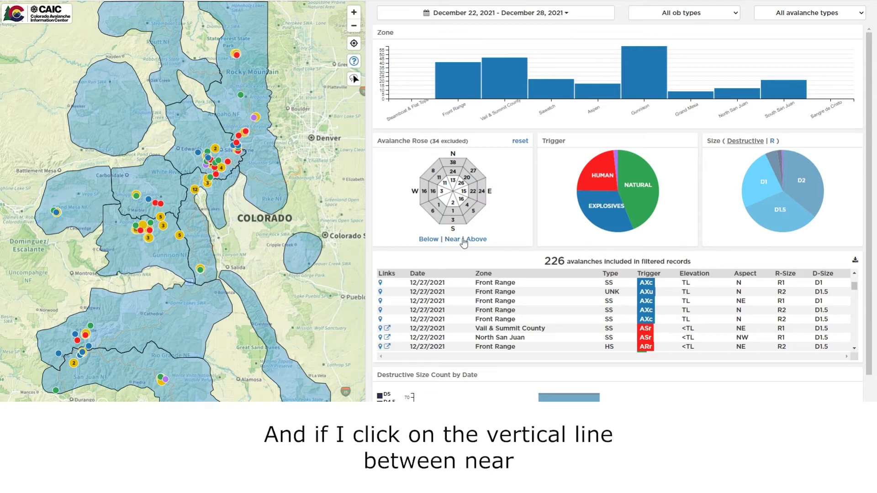
left_click(464, 242)
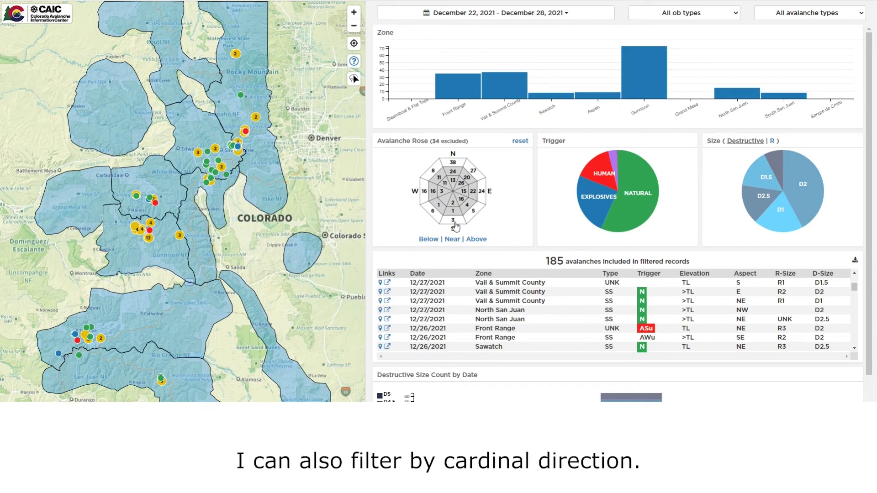
Step: Step the aspect filter through north, east, south and finally west, leaving 72 avalanches
left_click(453, 159)
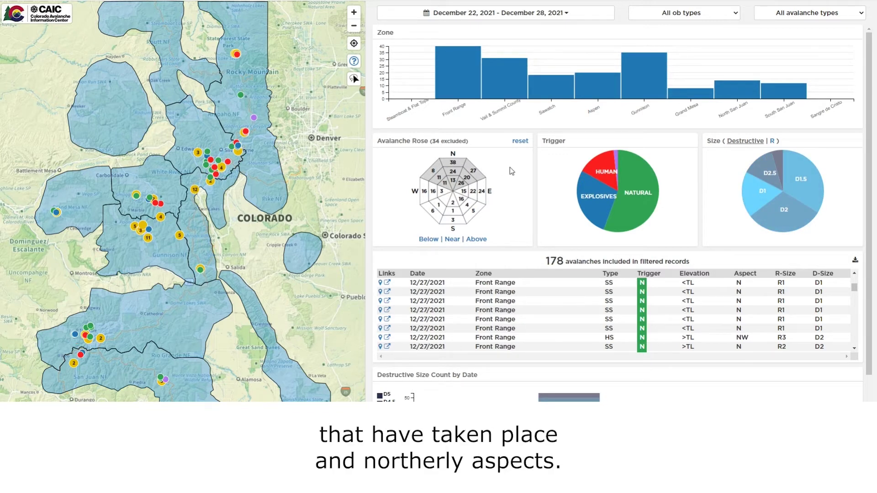
left_click(490, 196)
left_click(453, 230)
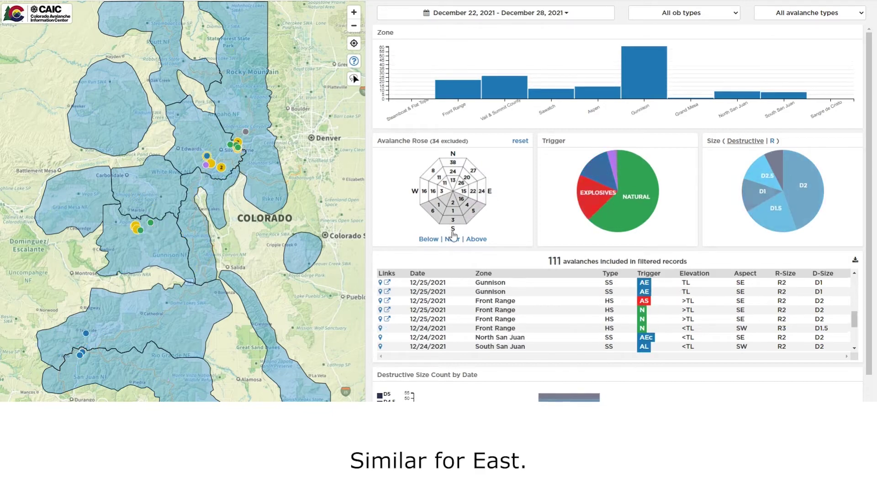
left_click(415, 194)
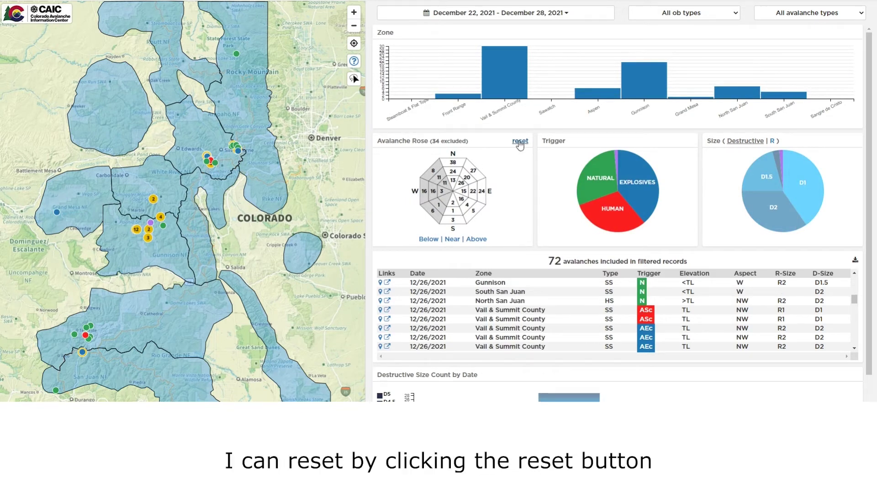
left_click(520, 142)
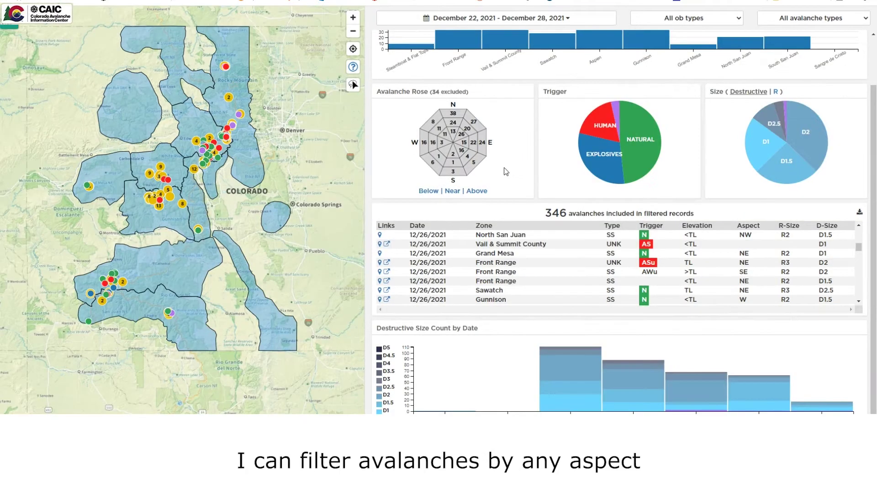
left_click(470, 135)
left_click_drag(549, 214, 560, 216)
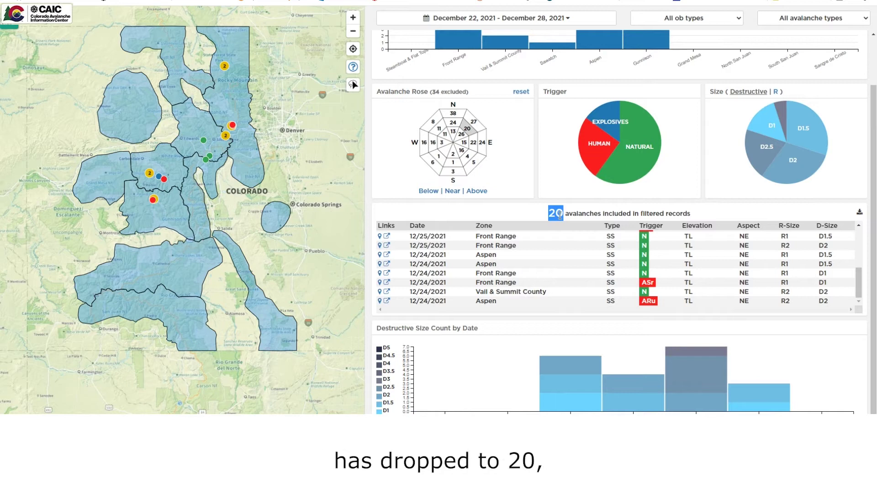
left_click(461, 118)
left_click(461, 118)
left_click(454, 123)
left_click(455, 133)
left_click(462, 134)
left_click(473, 124)
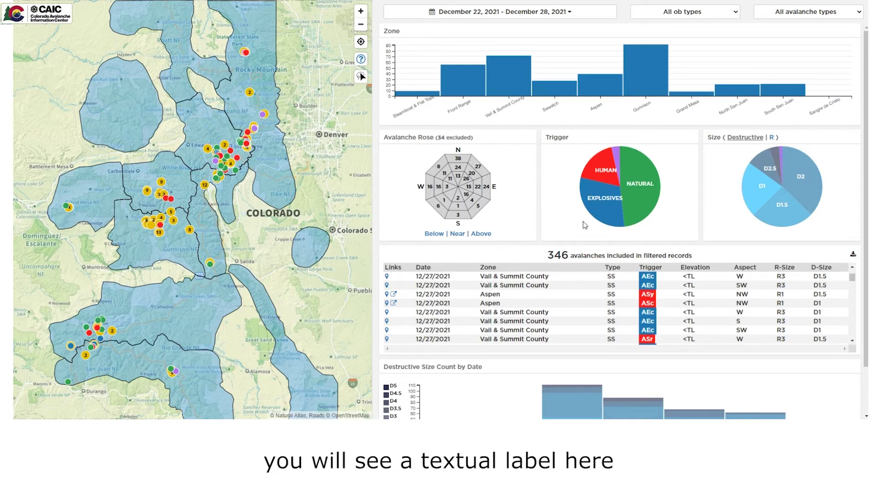
mouse_move(588, 208)
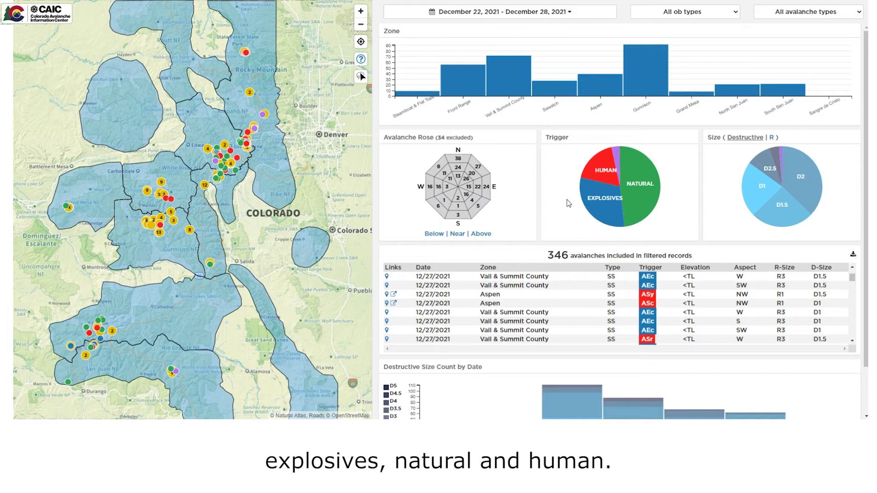
mouse_move(601, 192)
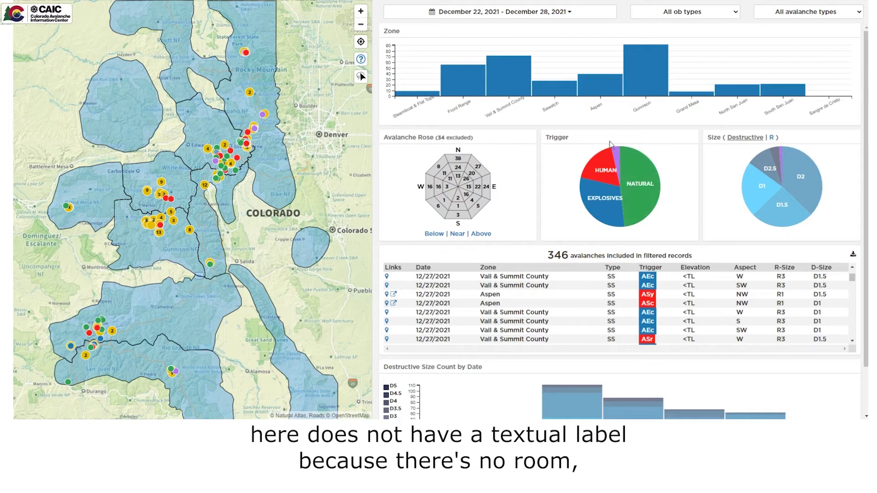
mouse_move(635, 163)
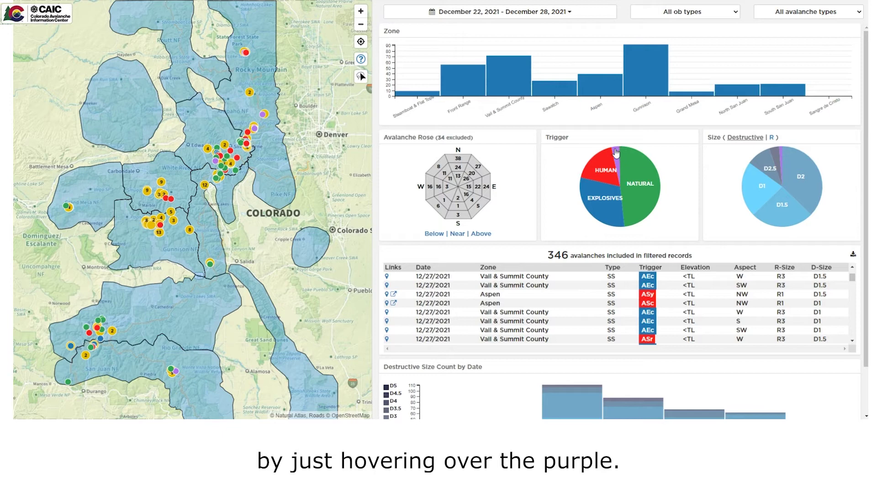
mouse_move(616, 152)
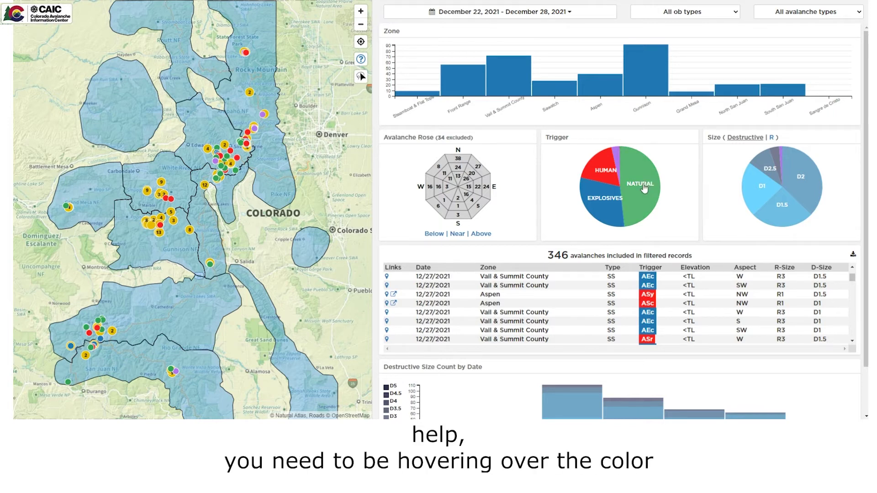
mouse_move(638, 201)
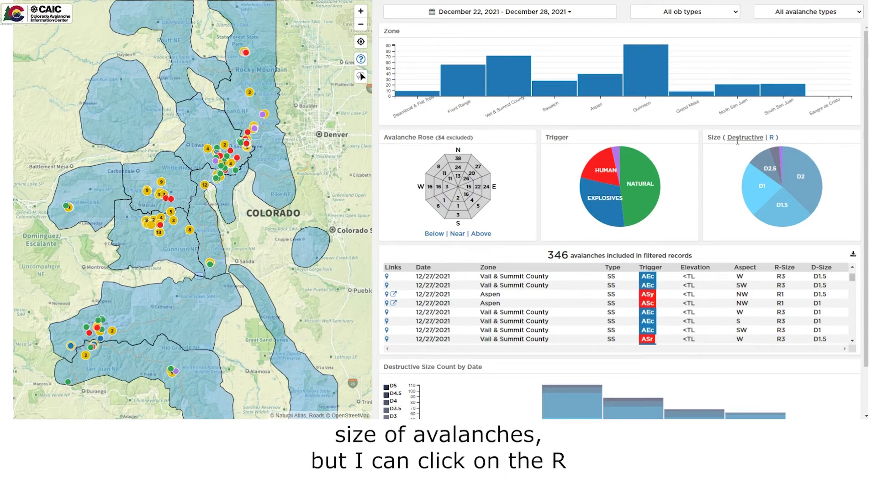
left_click(771, 137)
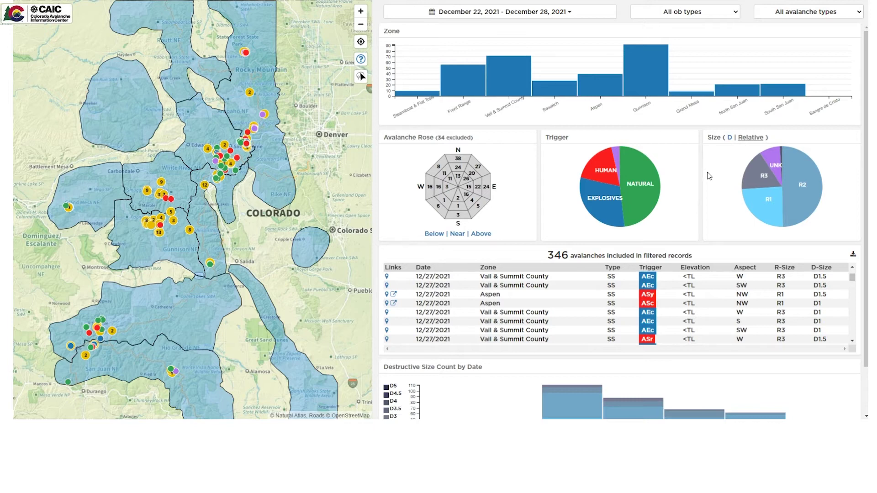
left_click(729, 137)
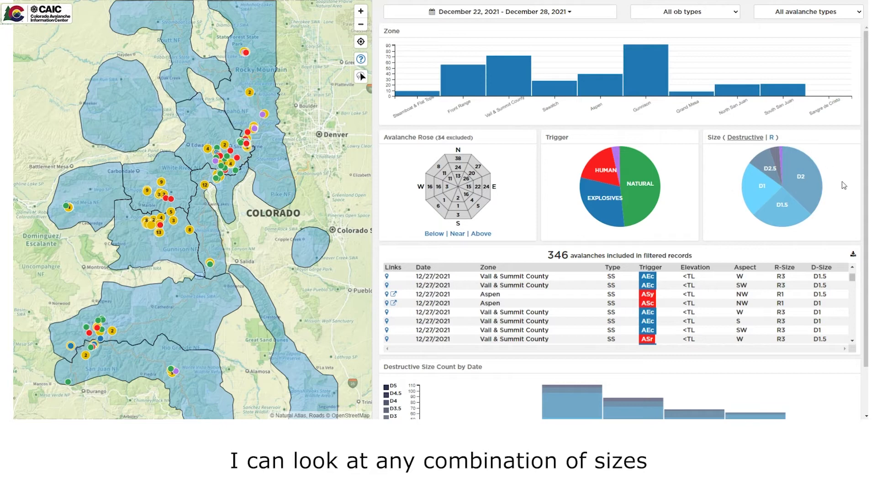
left_click(797, 182)
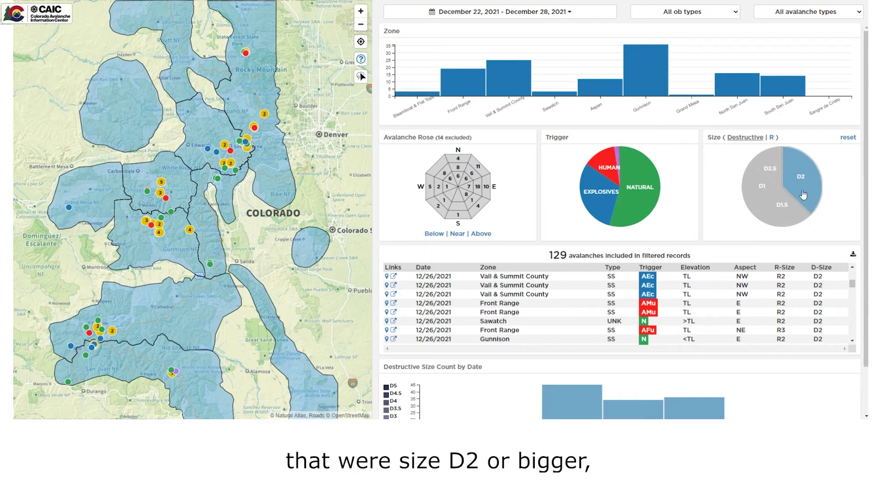
left_click(771, 175)
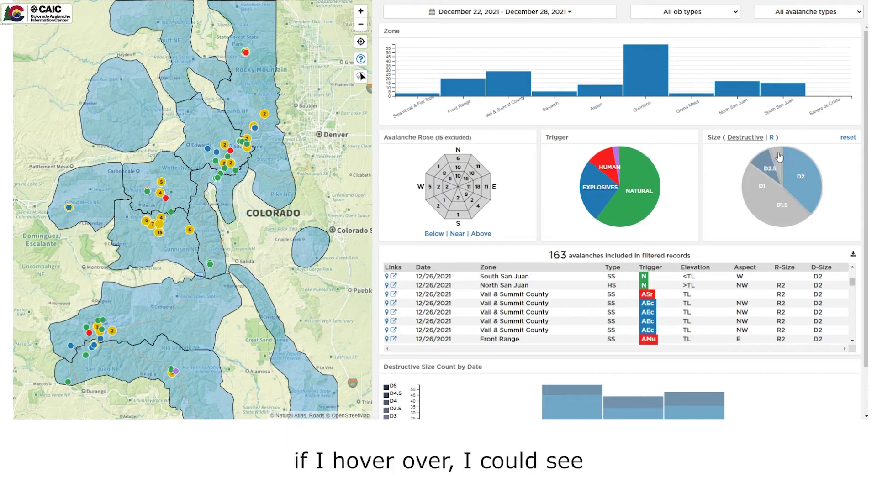
mouse_move(779, 156)
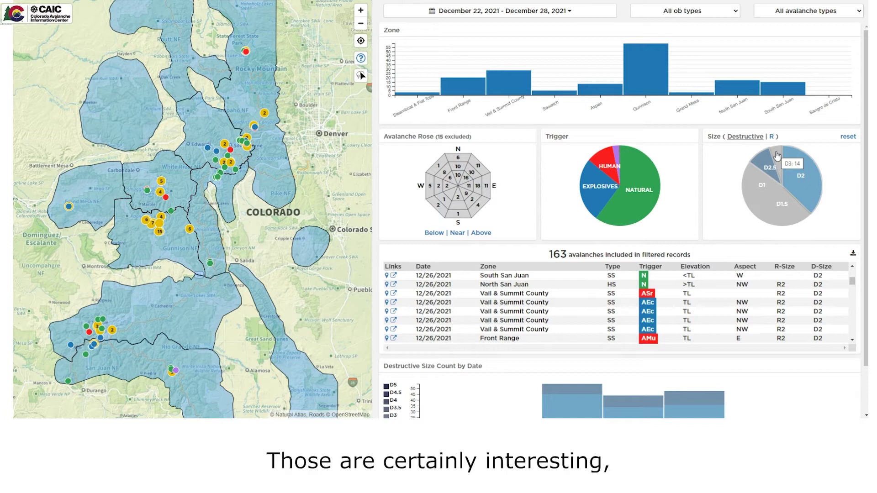
left_click(778, 156)
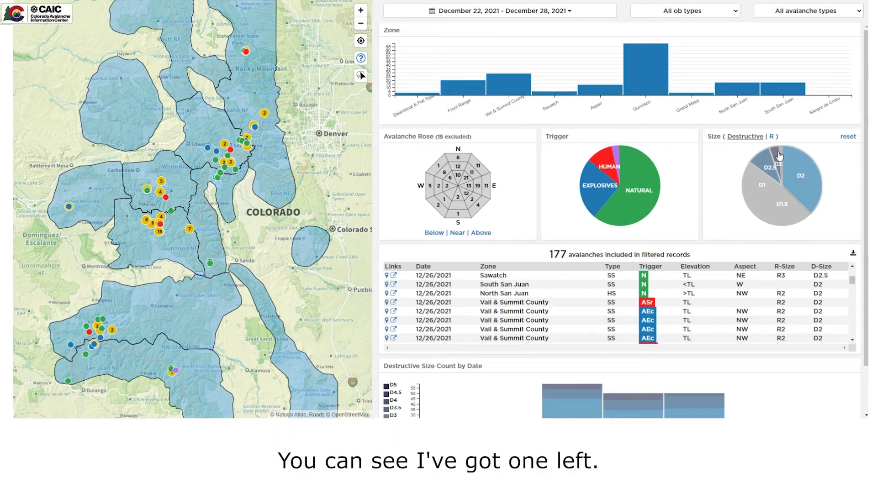
mouse_move(782, 156)
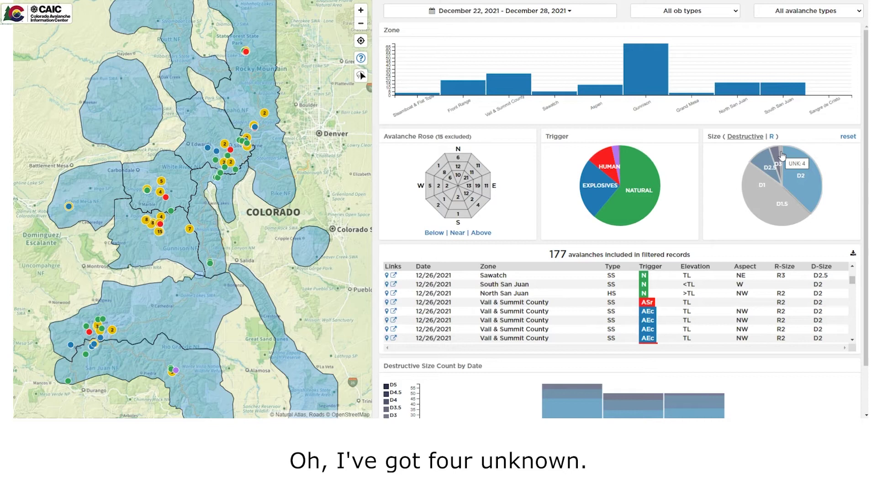
left_click(848, 137)
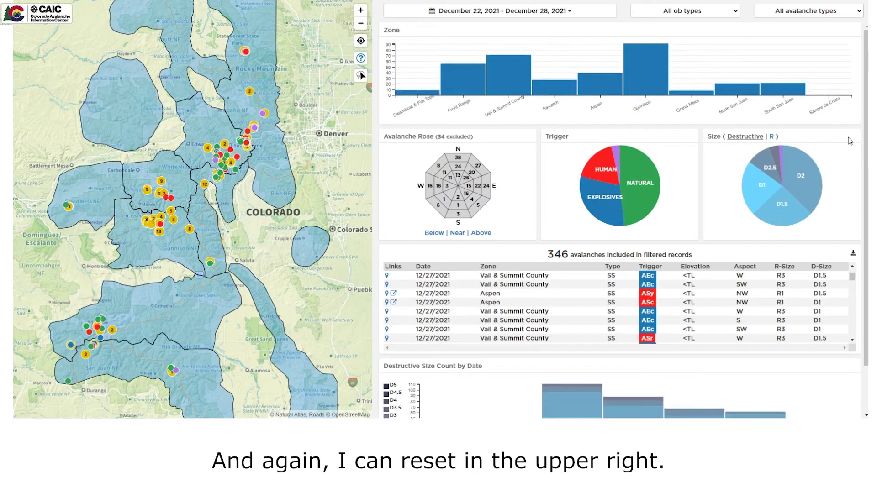
Step: Locate the first table row's Vail & Summit County avalanche on the map and view its detailed report
scroll(440, 310, "up", 3)
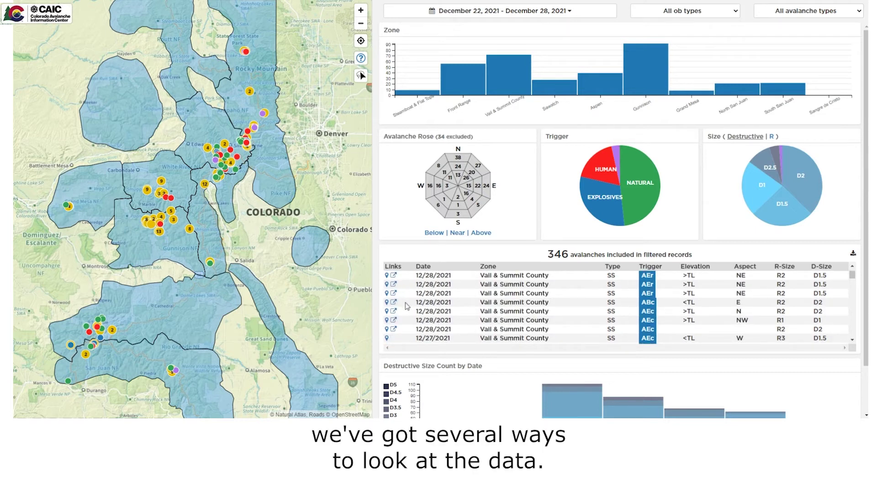
left_click(386, 276)
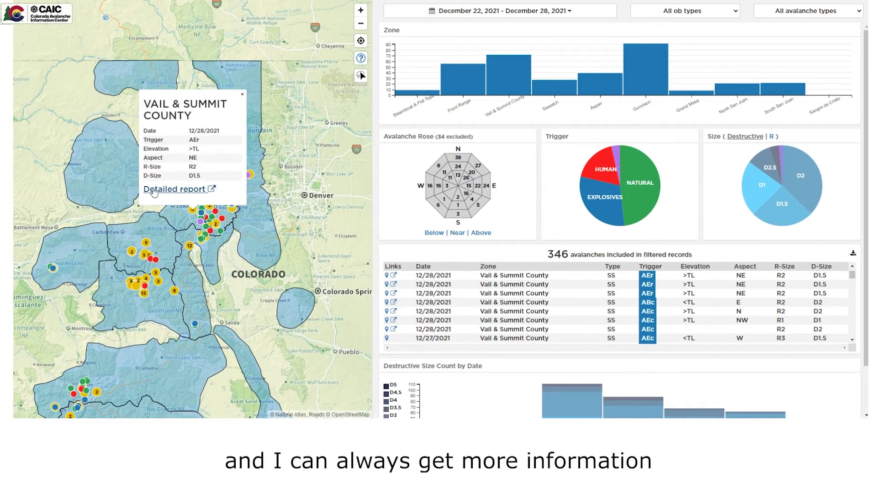
left_click(185, 196)
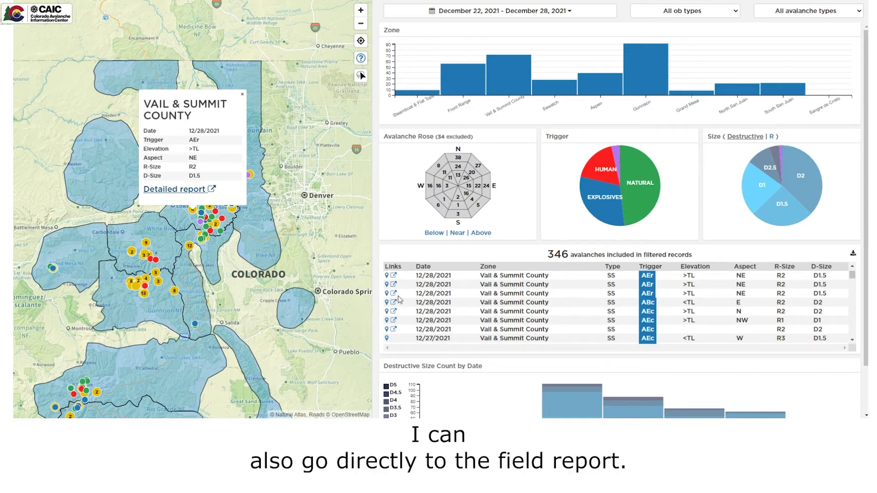
scroll(392, 322, "down", 1)
scroll(391, 323, "down", 3)
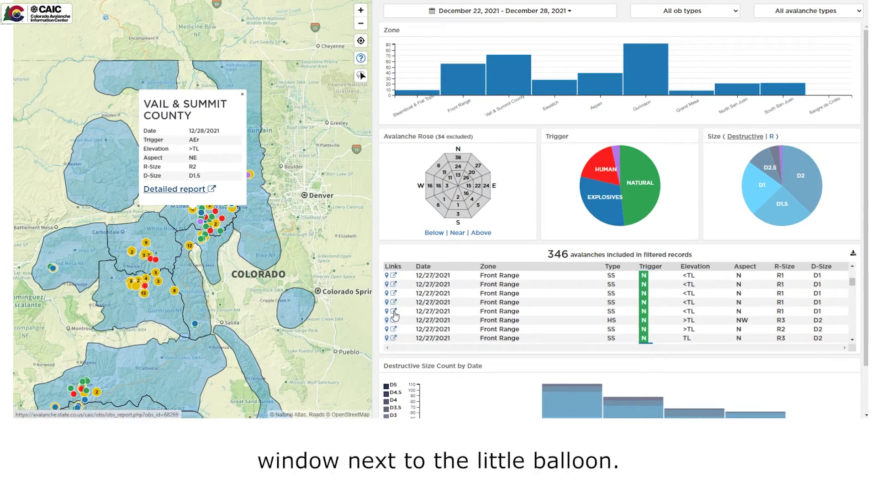
left_click(394, 312)
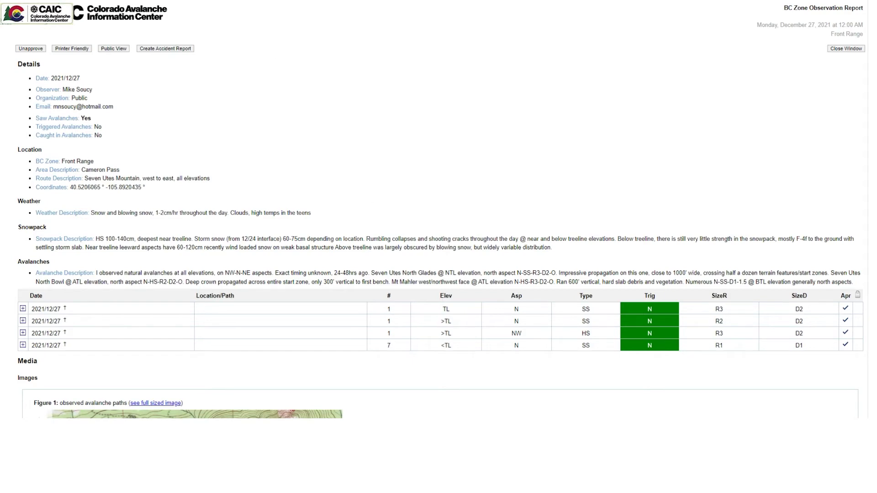
key("ctrl+w")
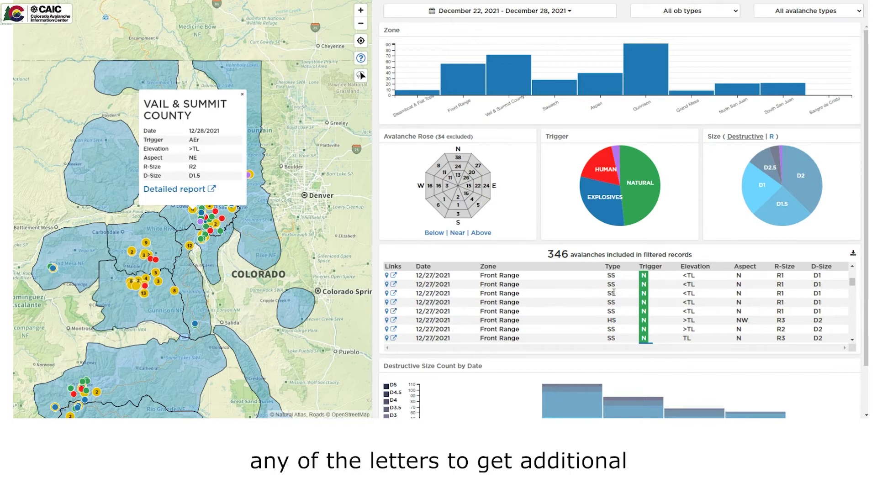
Step: Pan the map south, scroll to the 12/26/2021 rows, and read the AS and <TL tooltips
mouse_move(614, 293)
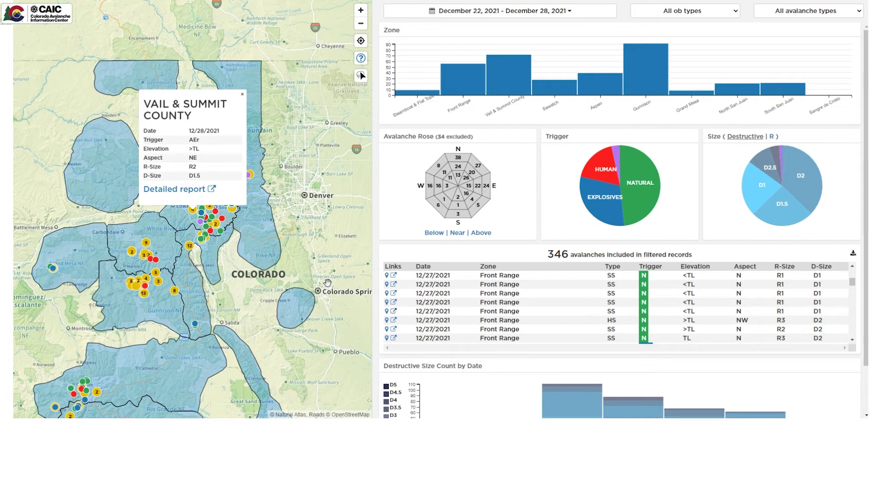
left_click_drag(329, 271, 334, 200)
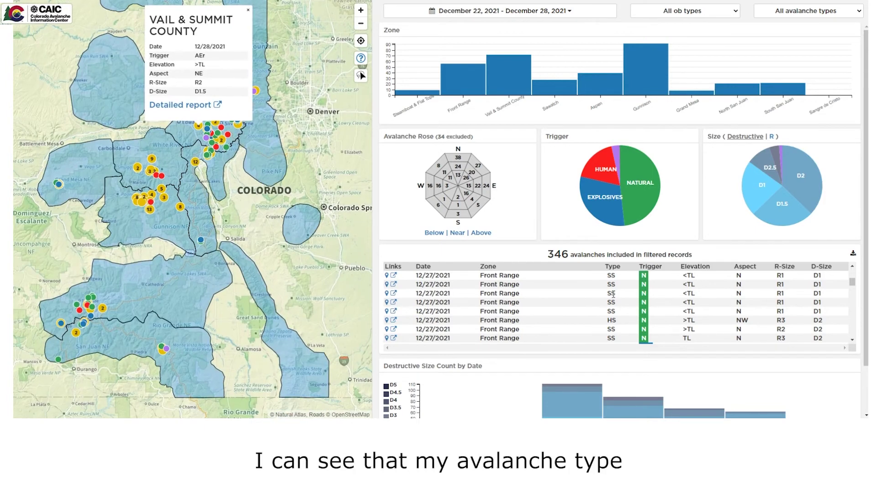
mouse_move(614, 294)
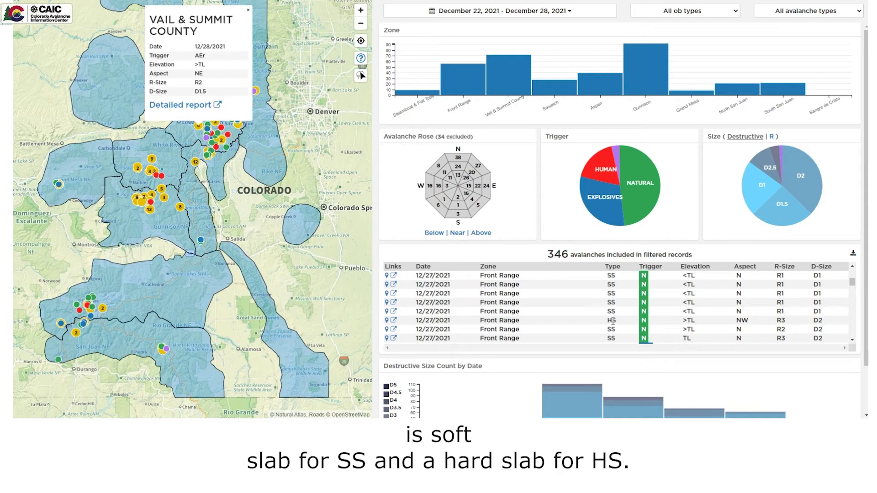
mouse_move(612, 321)
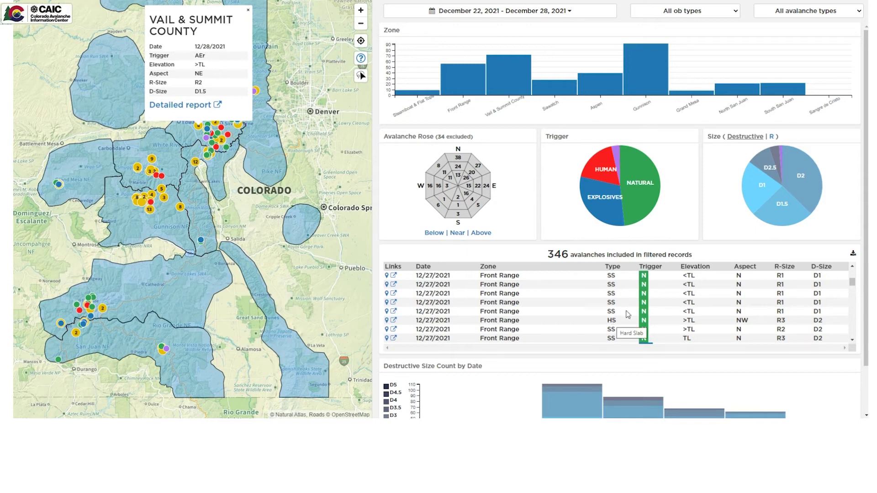
scroll(658, 285, "down", 1)
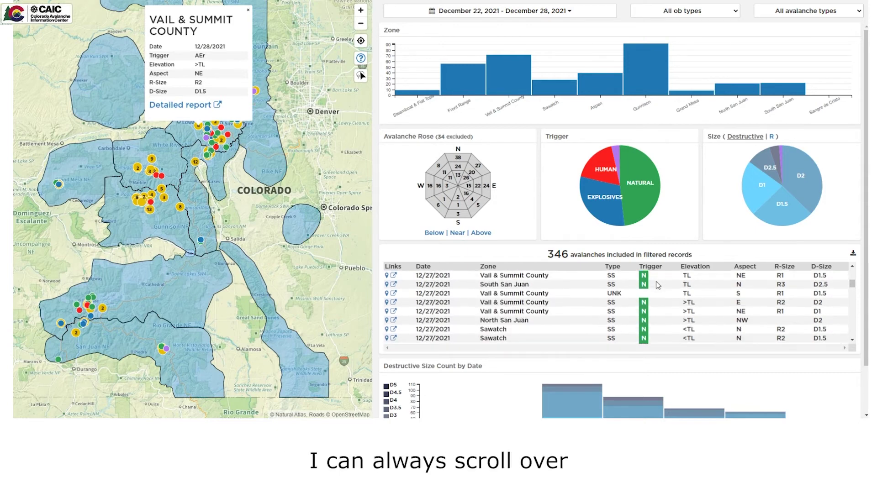
scroll(657, 281, "down", 5)
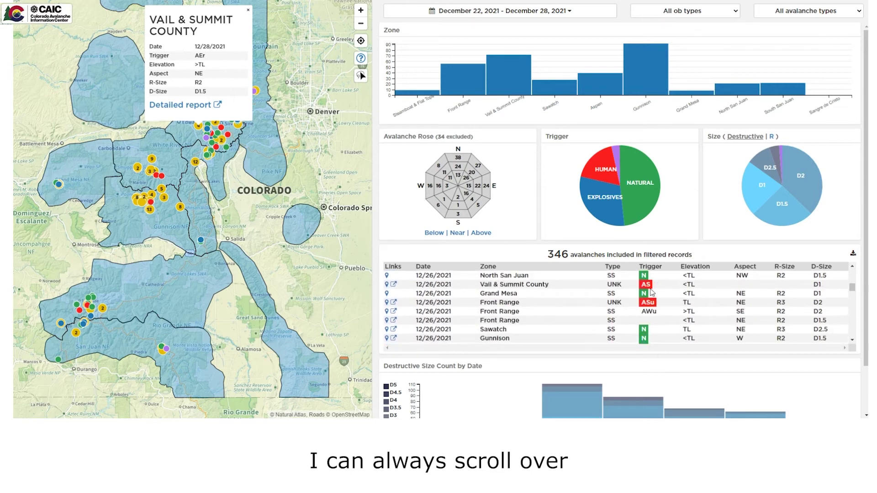
mouse_move(646, 285)
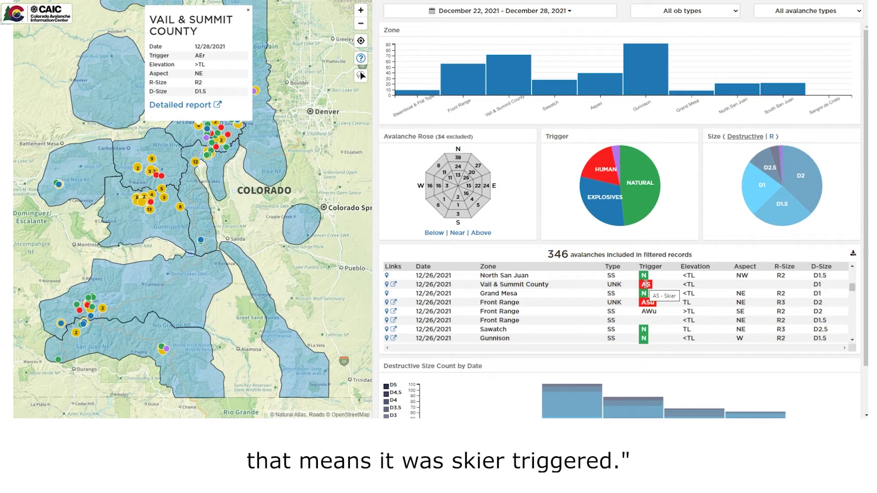
mouse_move(692, 285)
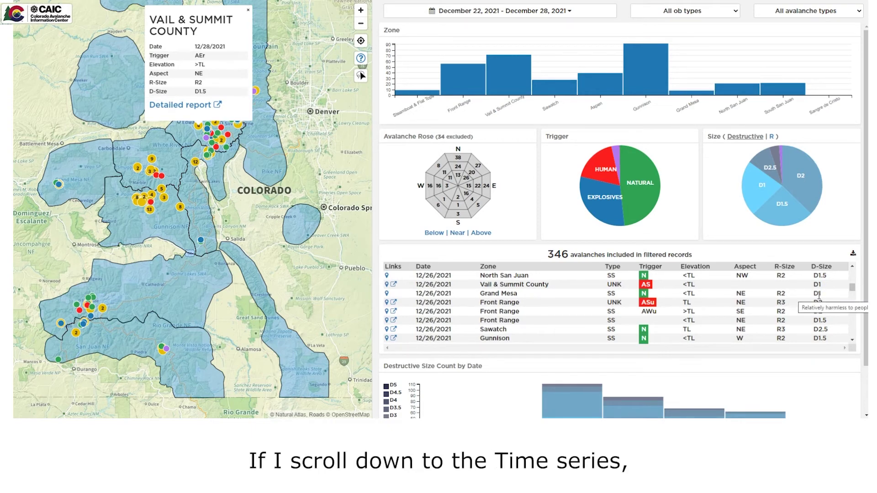
Step: Filter by the 12/24, 12/25 and 12/26 bars in Destructive Size Count by Date, then reset
scroll(862, 416, "down", 2)
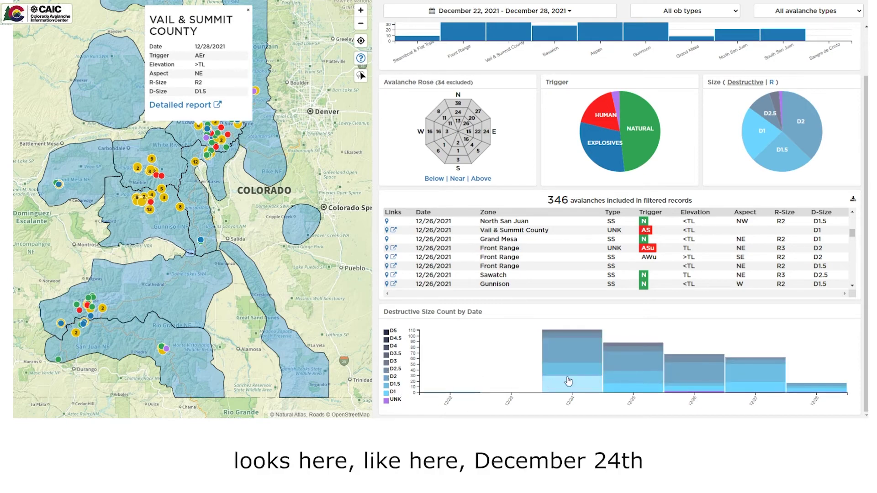
mouse_move(571, 382)
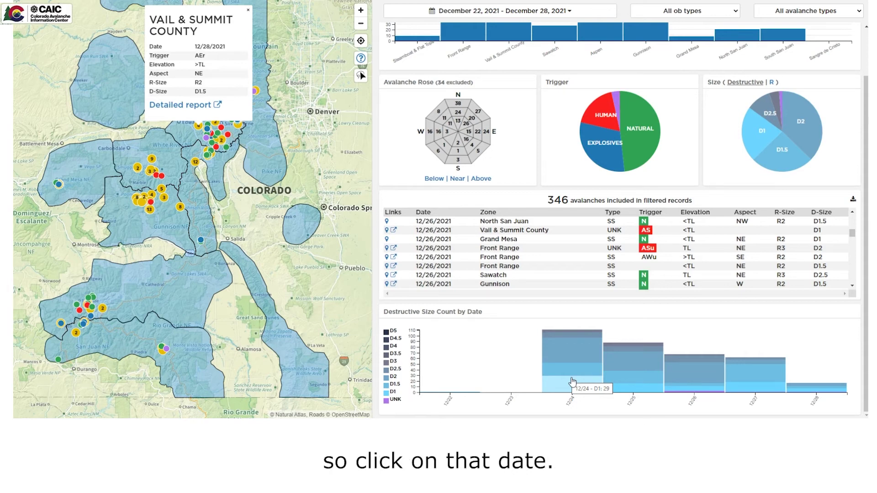
left_click(572, 382)
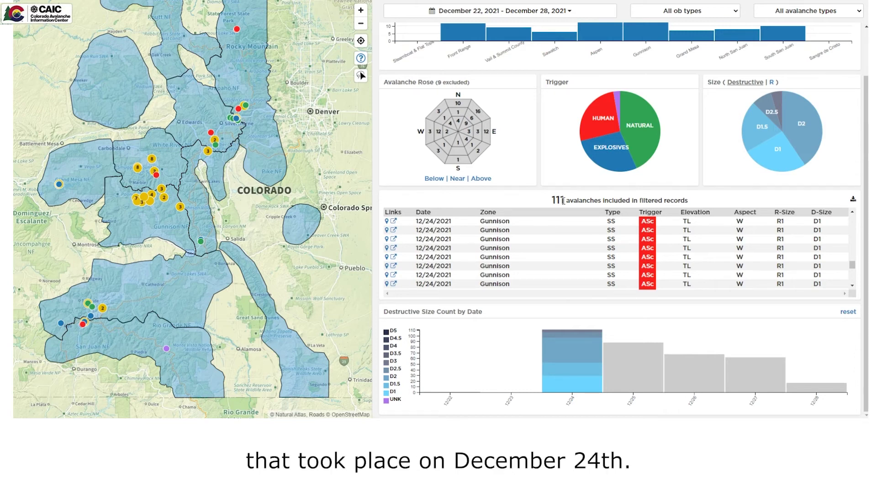
left_click(637, 380)
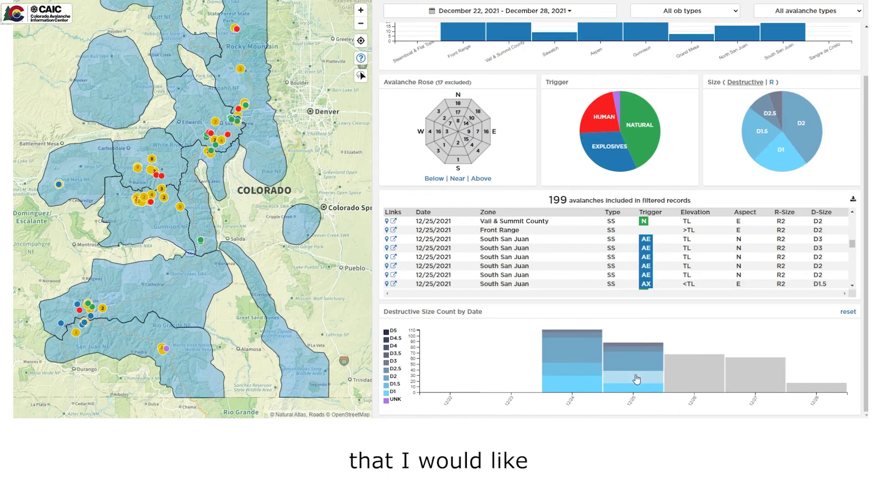
left_click(690, 377)
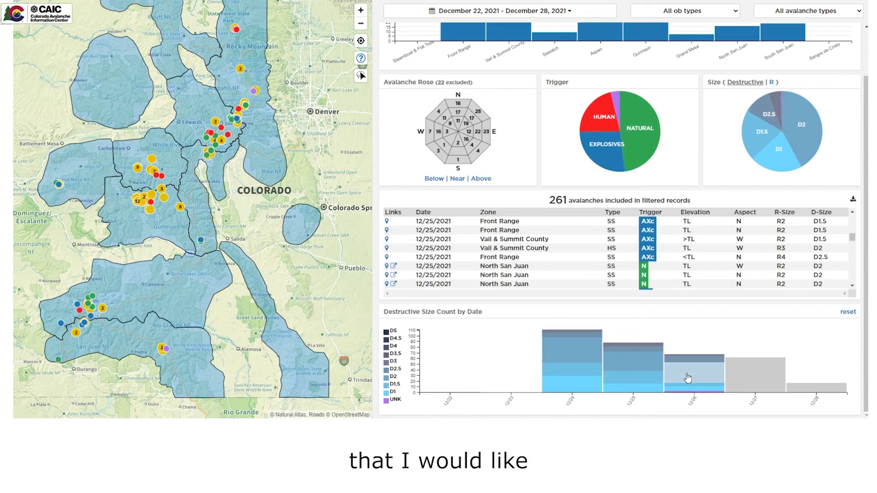
left_click(848, 315)
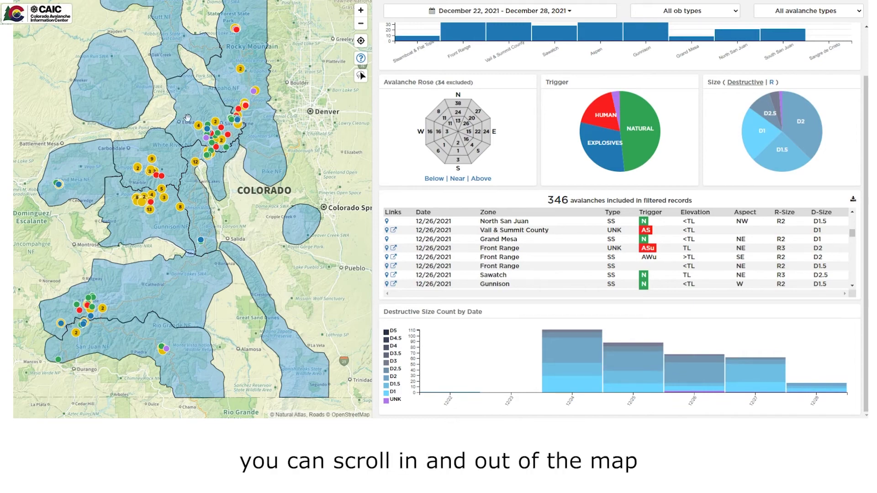
Step: Zoom and pan the map over the central mountain zones to reveal the numbered avalanche clusters
scroll(221, 151, "up", 1)
scroll(221, 151, "down", 2)
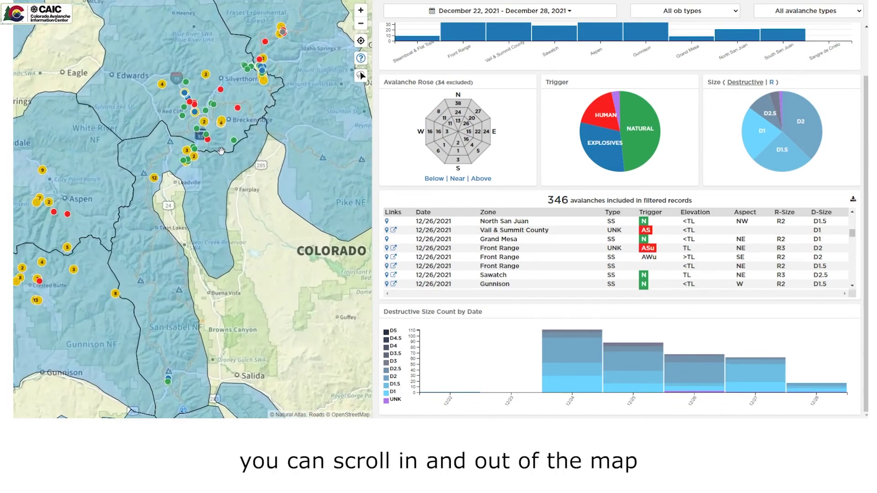
scroll(222, 151, "up", 2)
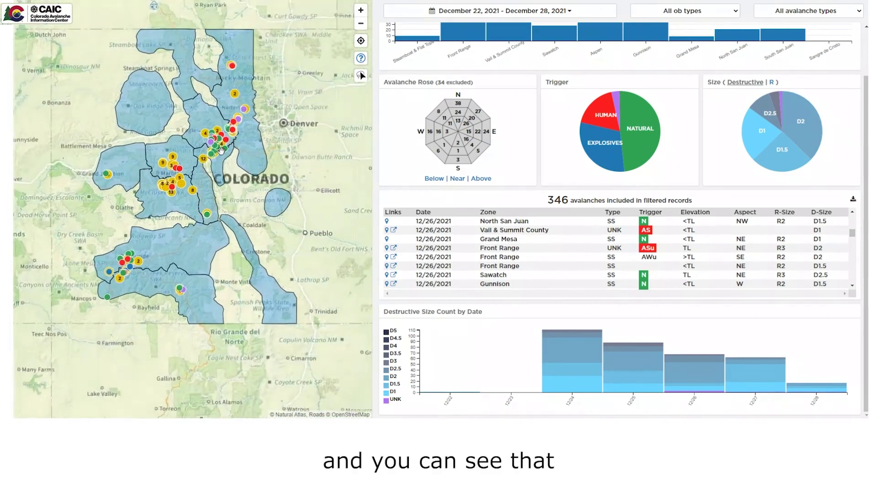
scroll(221, 151, "up", 1)
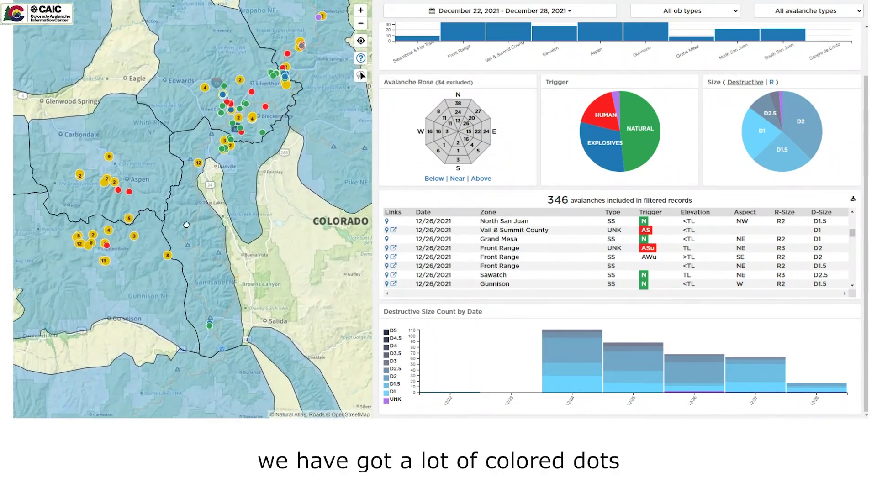
left_click_drag(221, 151, 271, 138)
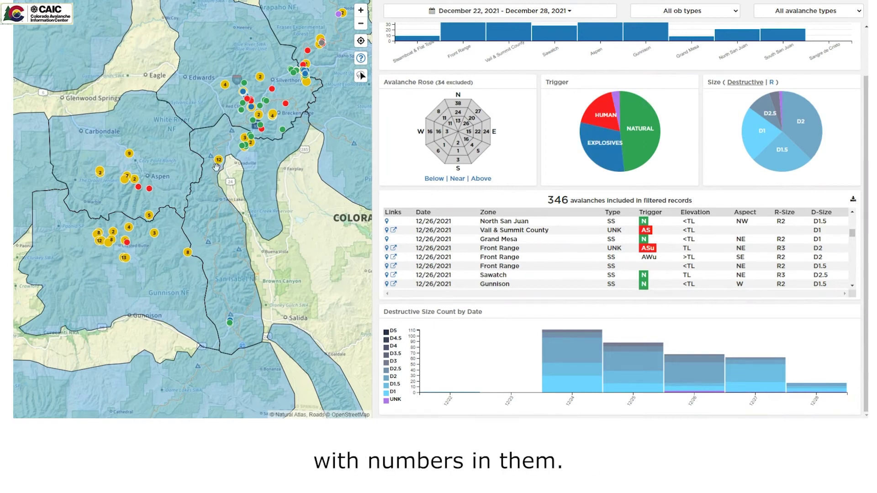
left_click_drag(189, 258, 216, 217)
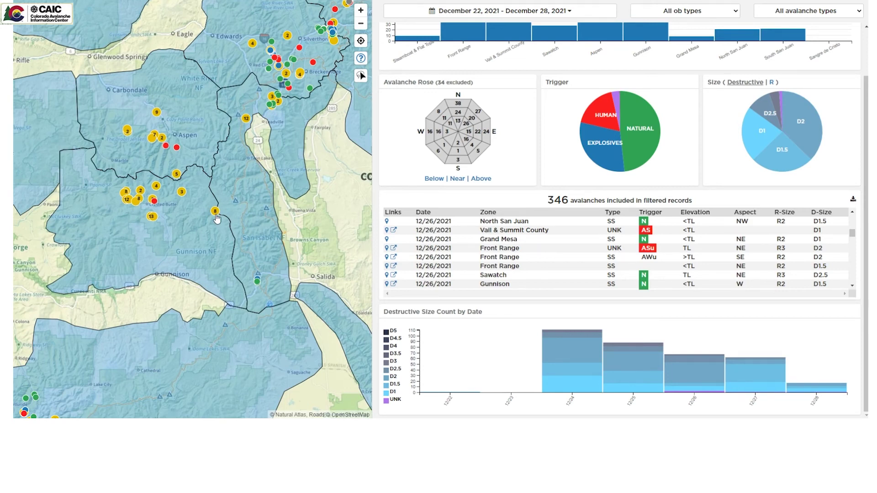
left_click(215, 215)
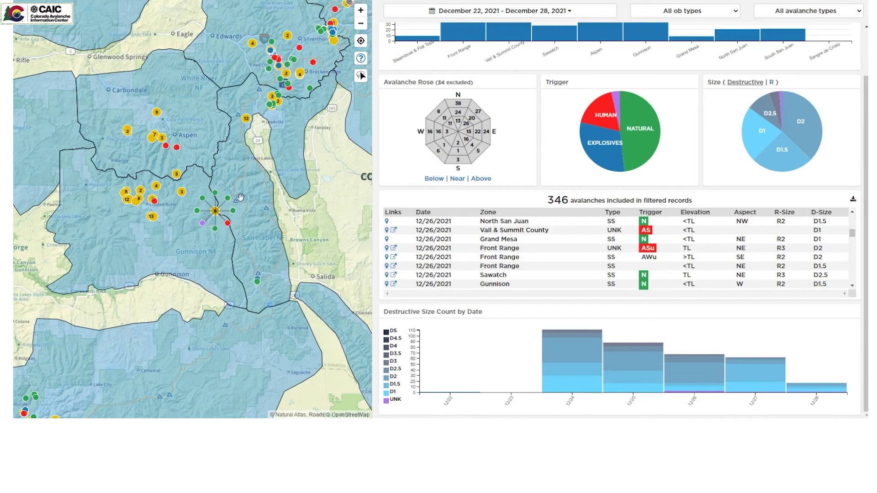
Step: Zoom out, lasso the 138 avalanches between Vail and Boulder, then clear the lasso back to 346
scroll(240, 198, "down", 2)
scroll(235, 206, "down", 2)
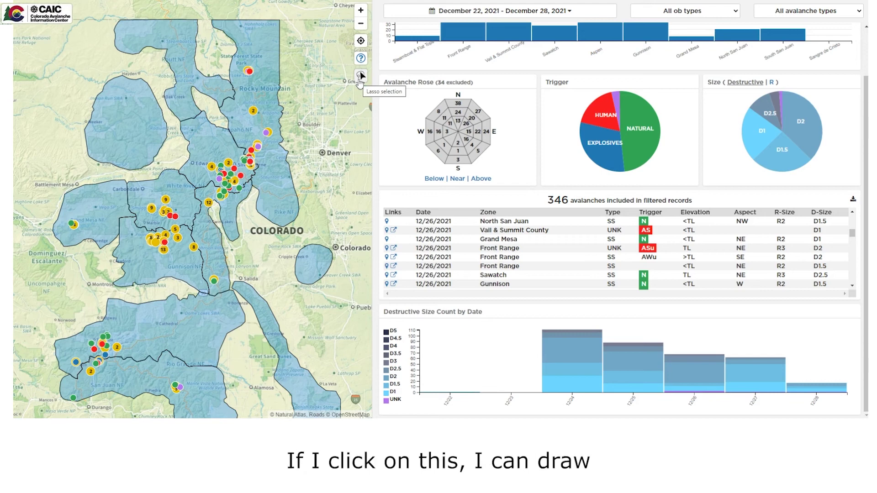
left_click(361, 75)
mouse_move(299, 123)
left_mouse_down()
mouse_move(252, 101)
mouse_move(204, 109)
mouse_move(184, 127)
mouse_move(179, 166)
mouse_move(189, 204)
mouse_move(212, 225)
mouse_move(255, 225)
mouse_move(290, 204)
mouse_move(301, 183)
mouse_move(299, 123)
left_mouse_up()
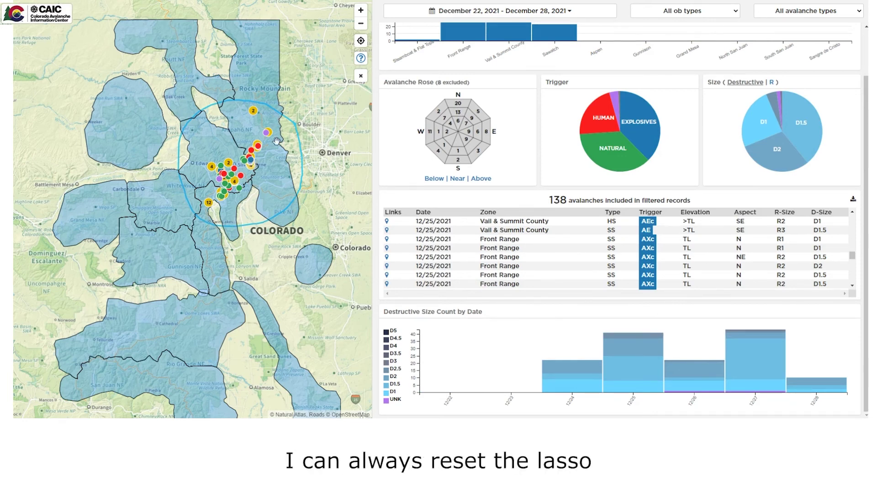
left_click(362, 76)
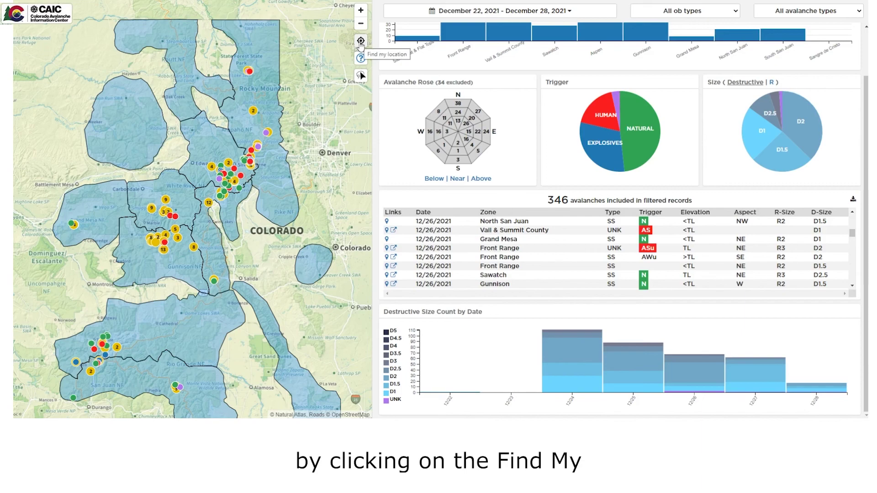
left_click(360, 42)
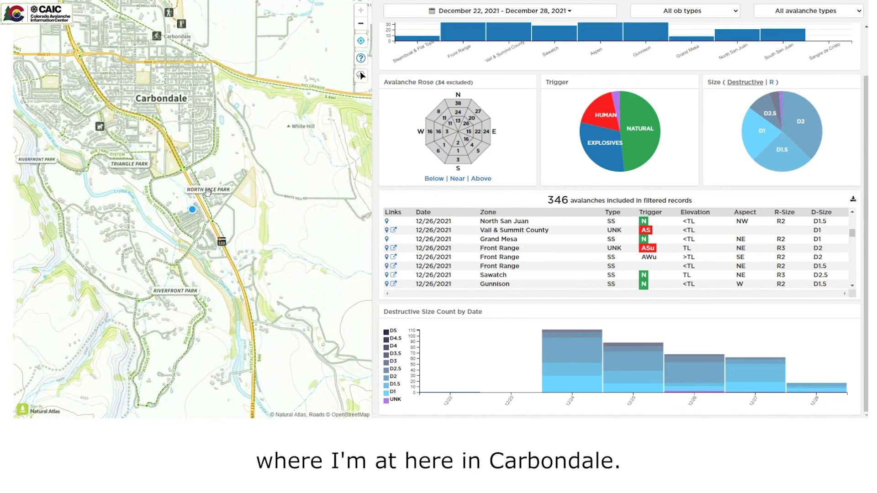
left_click(361, 41)
scroll(290, 169, "down", 1)
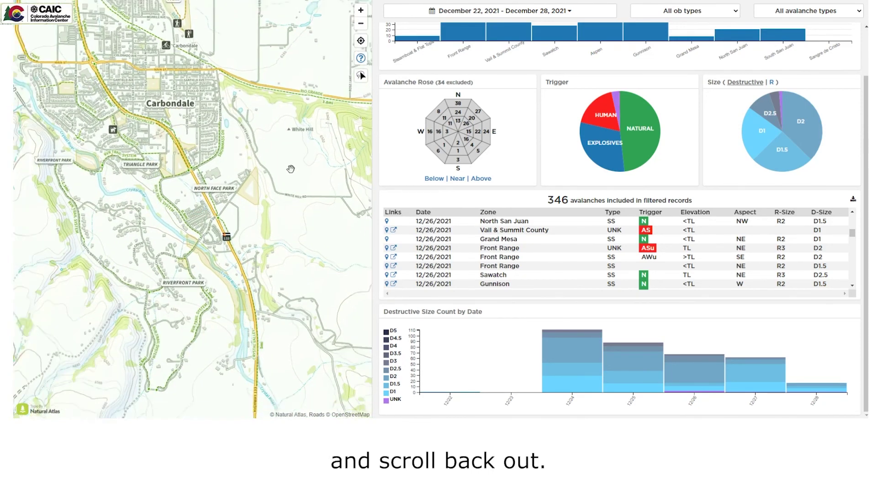
scroll(291, 169, "down", 5)
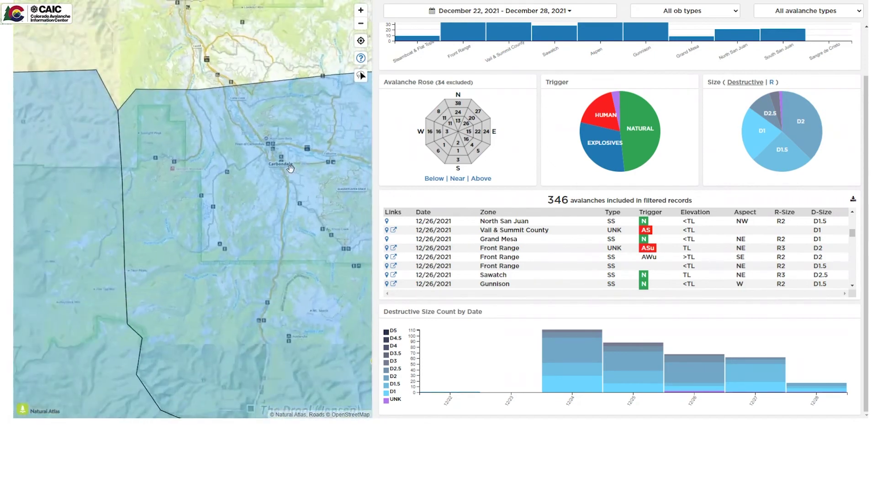
scroll(290, 169, "down", 3)
left_click_drag(291, 169, 167, 172)
scroll(167, 173, "down", 3)
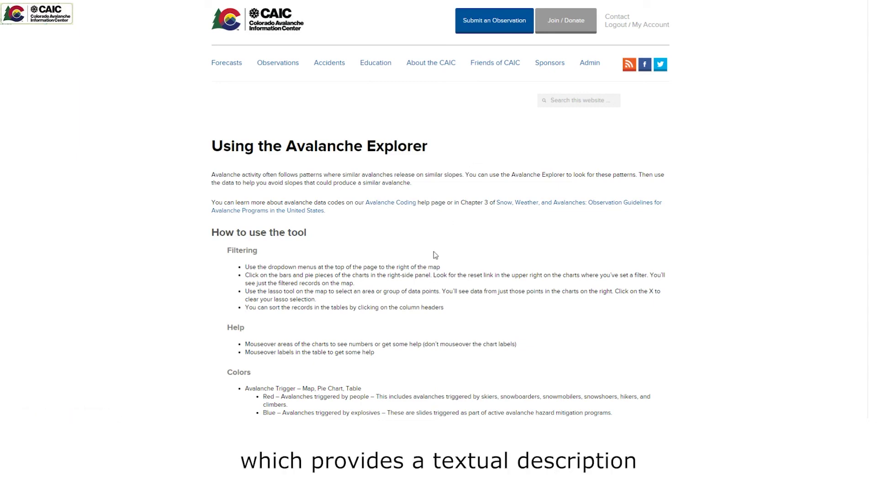
Step: Scroll the Using the Avalanche Explorer help page down to the Explorer Elements section
scroll(434, 259, "down", 15)
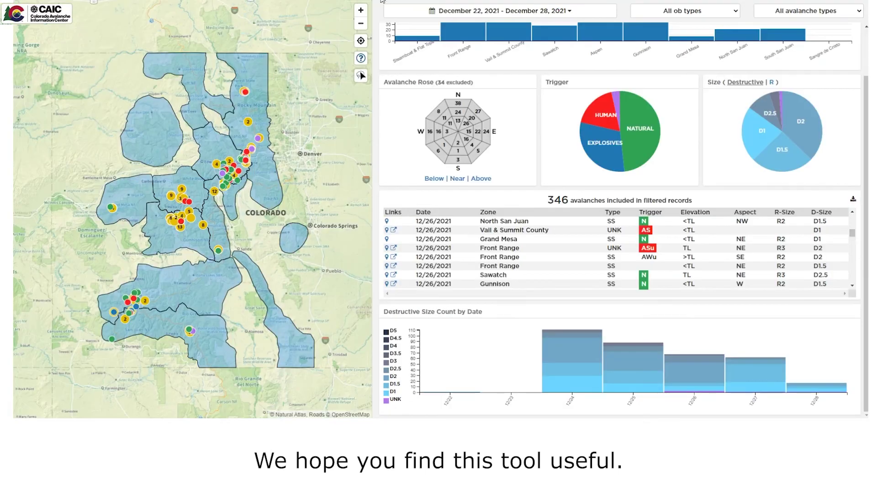
Step: Back on the dashboard, nudge the statewide map of 346 avalanches up and left
left_click_drag(323, 77, 314, 42)
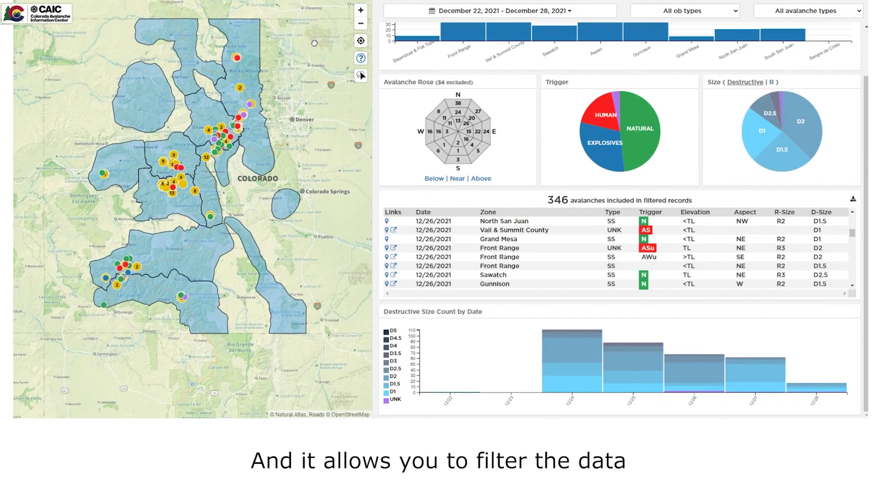